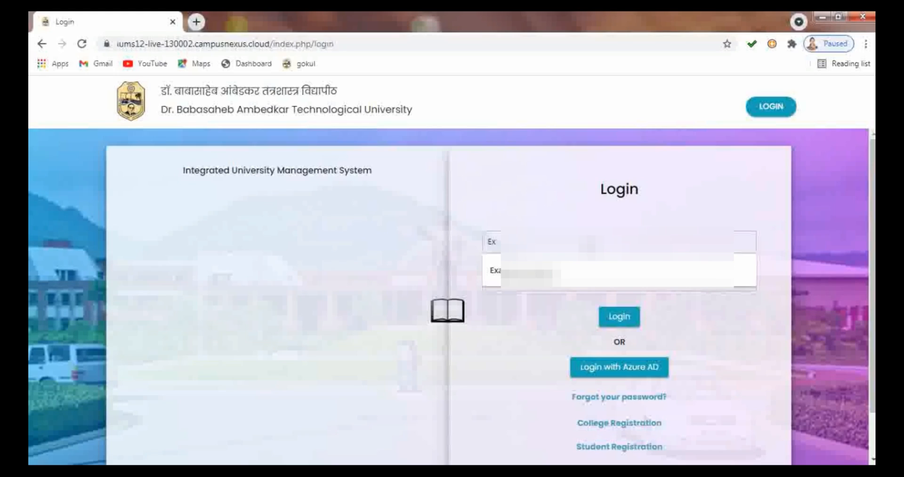
- Sign in with the saved exam account username and open the Admissions and examination module
{"action": "left_click", "coordinate": [589, 272]}
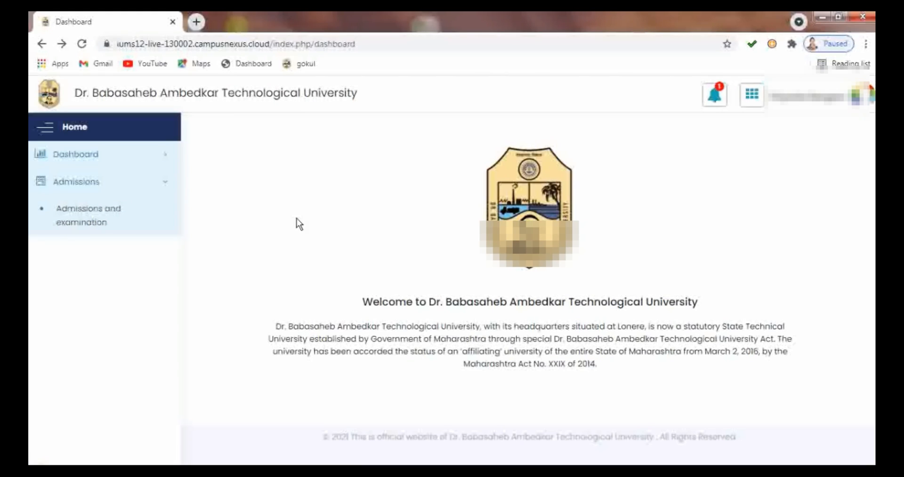
{"action": "left_click", "coordinate": [131, 188]}
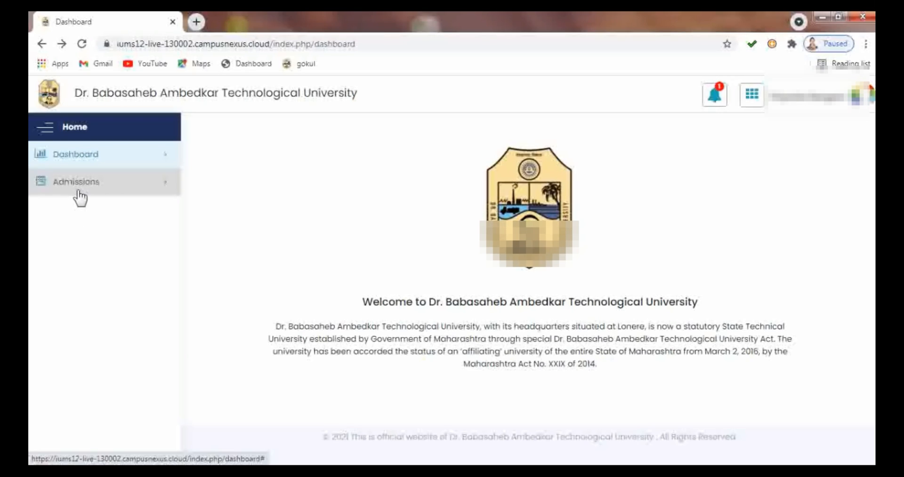
{"action": "left_click", "coordinate": [104, 188]}
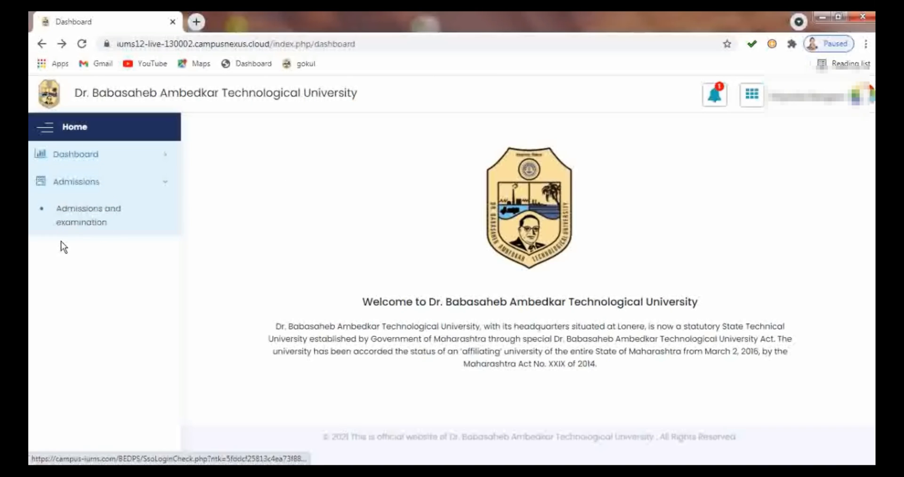
{"action": "left_click", "coordinate": [93, 215]}
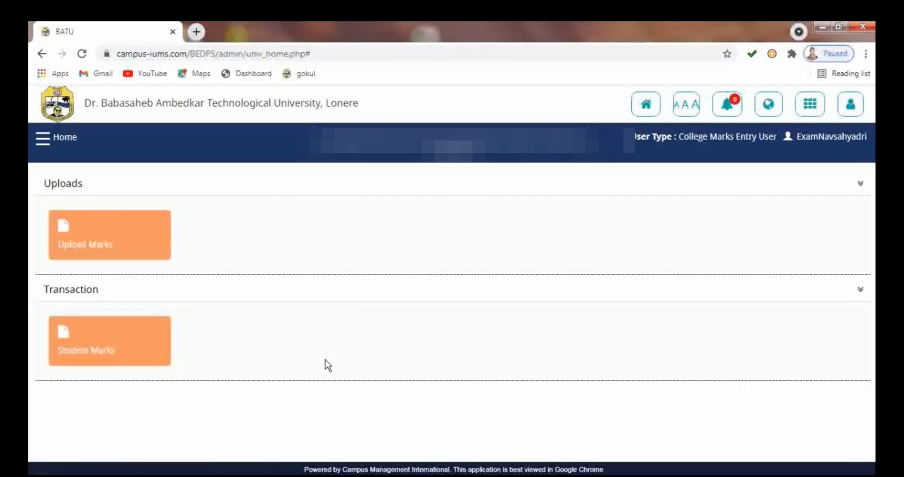
- Open Student Marks entry and choose academic year 2020-2021, the WINTER 2020 SEMESTER I UG / PG Regular Examination and the Pharmacy faculty
{"action": "left_click", "coordinate": [99, 348]}
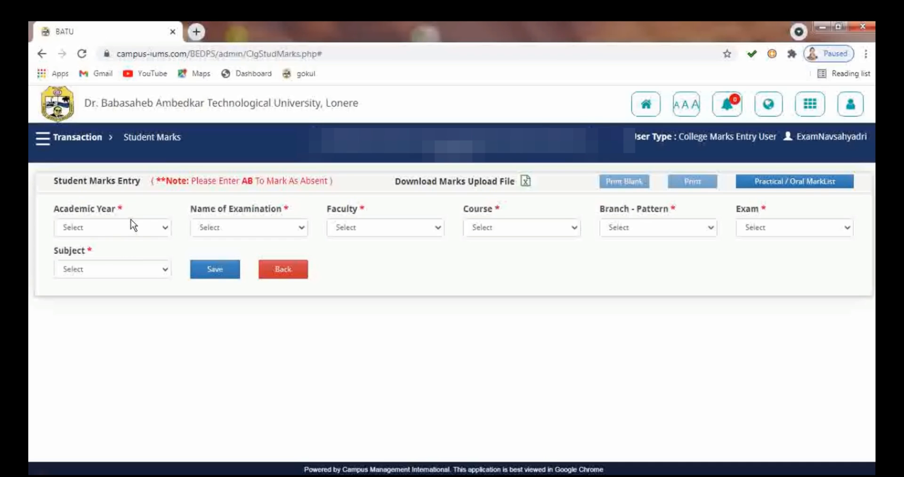
{"action": "left_click", "coordinate": [131, 227]}
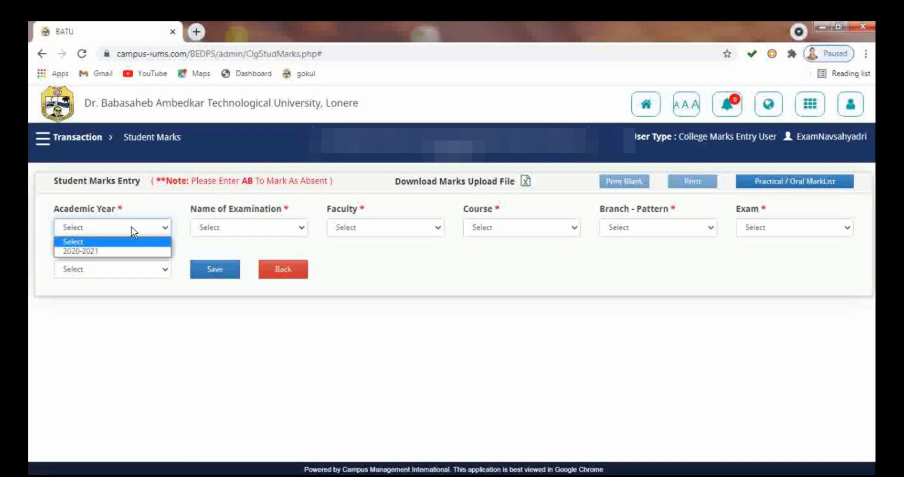
{"action": "left_click", "coordinate": [125, 252]}
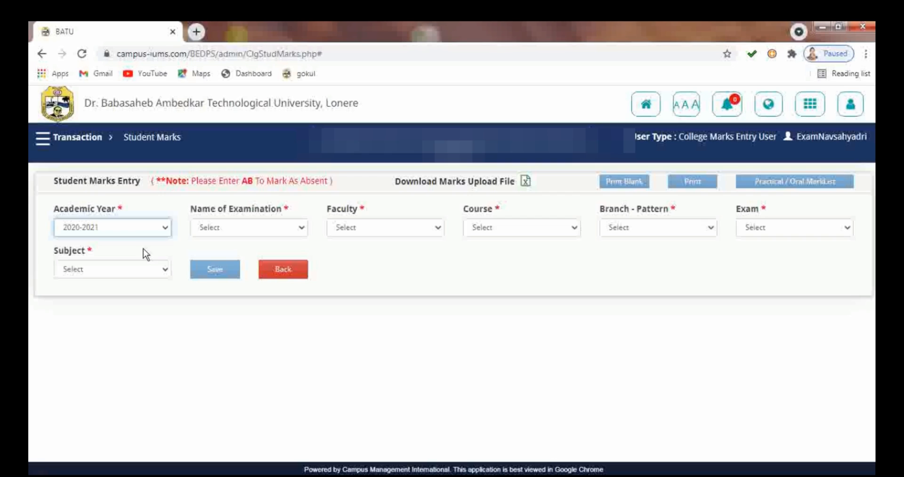
{"action": "left_click", "coordinate": [221, 228]}
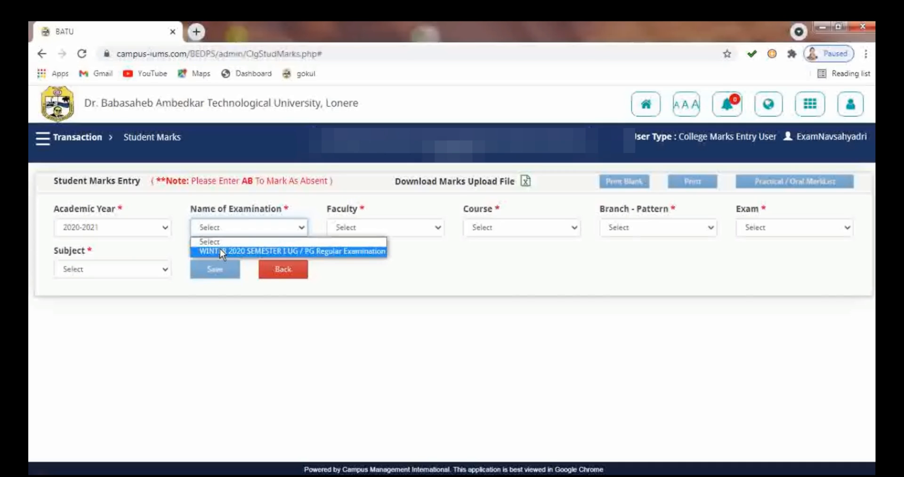
{"action": "left_click", "coordinate": [219, 250]}
{"action": "left_click", "coordinate": [354, 226]}
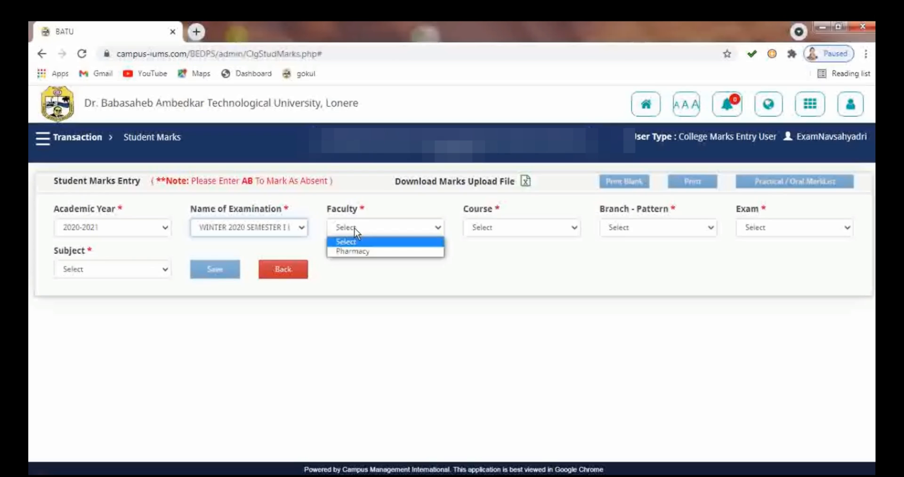
{"action": "left_click", "coordinate": [347, 250]}
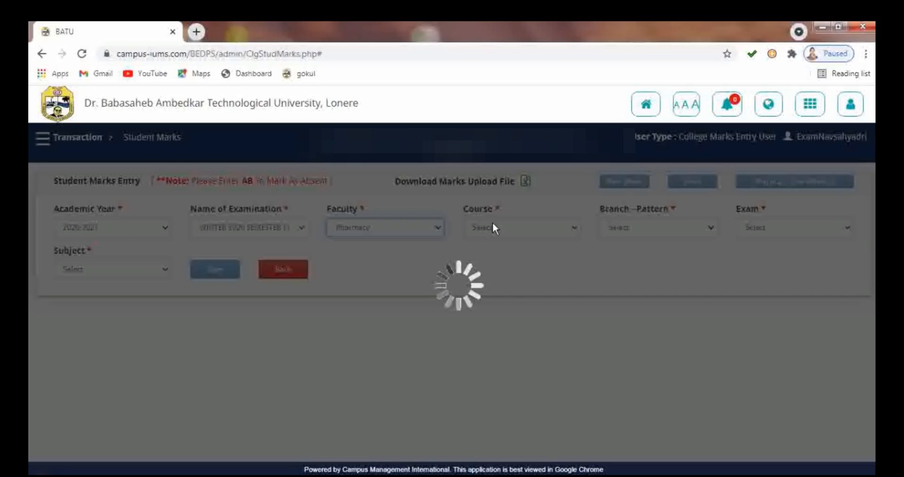
- Set the course to Bachelor of Pharmacy, the branch-pattern to B Pharm with pattern Not Applicable, and the exam to Sem 1
{"action": "left_click", "coordinate": [496, 228]}
{"action": "left_click", "coordinate": [489, 254]}
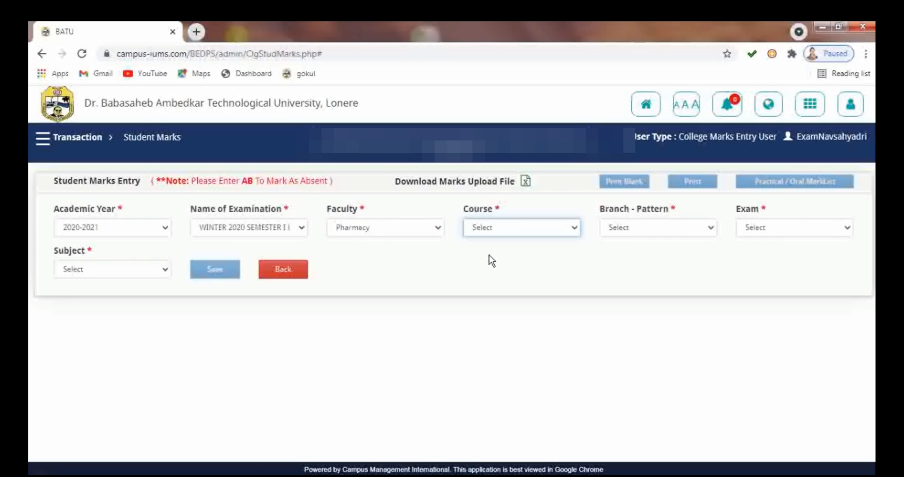
{"action": "left_click", "coordinate": [643, 227]}
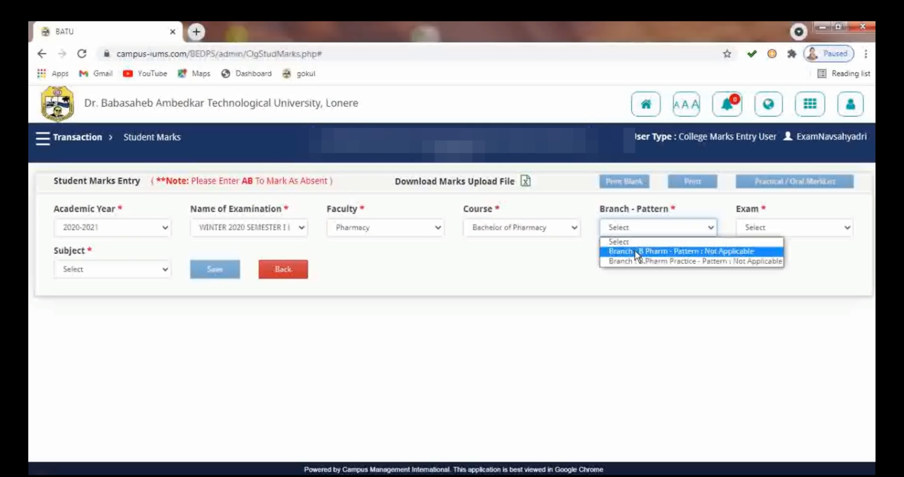
{"action": "left_click", "coordinate": [666, 252]}
{"action": "left_click", "coordinate": [775, 231]}
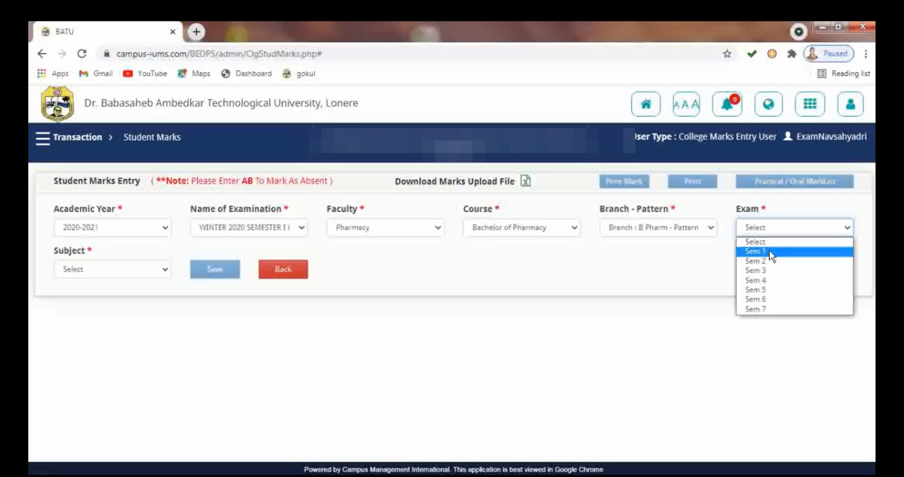
{"action": "left_click", "coordinate": [795, 252]}
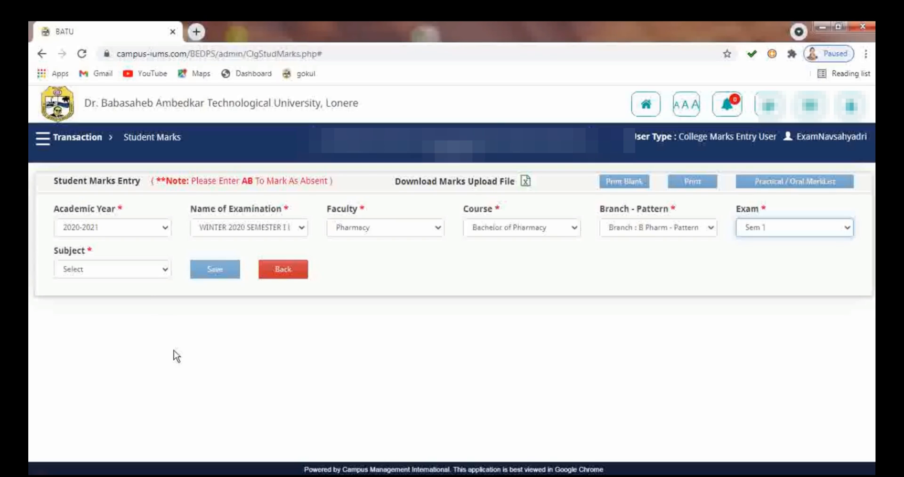
- Load the student list for subject Pharmaceutical Analysis I – Theory, part Internal, head Sessional Exam
{"action": "left_click", "coordinate": [134, 272]}
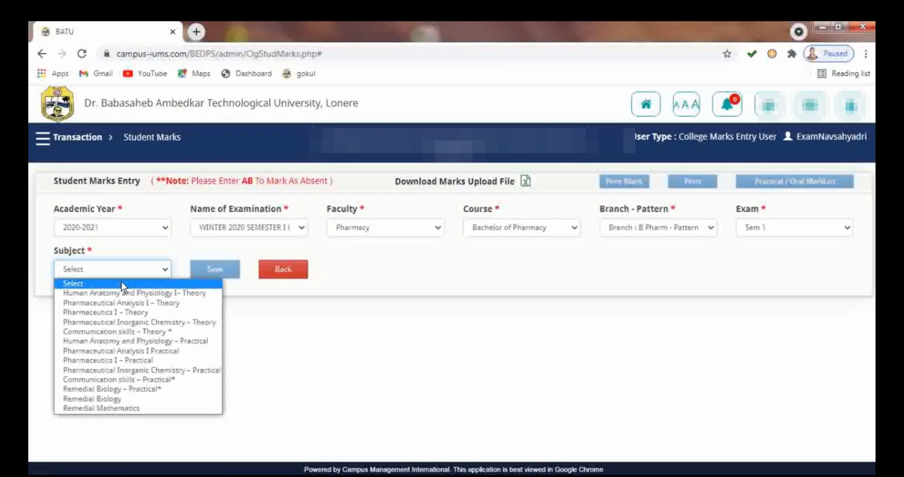
{"action": "left_click", "coordinate": [117, 304]}
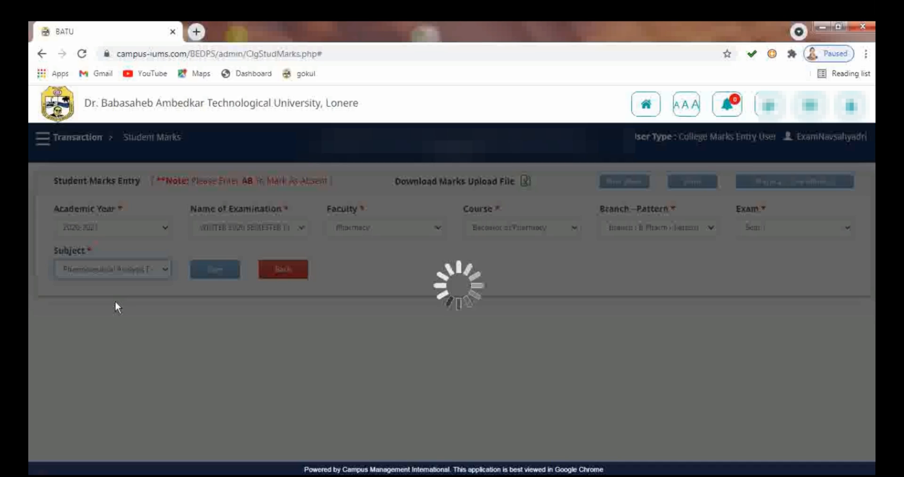
{"action": "left_click", "coordinate": [219, 271]}
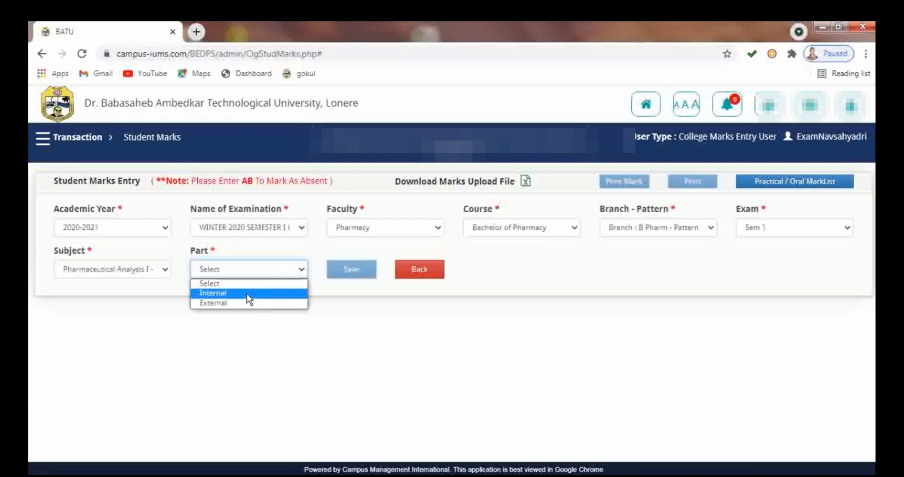
{"action": "left_click", "coordinate": [247, 293]}
{"action": "left_click", "coordinate": [410, 269]}
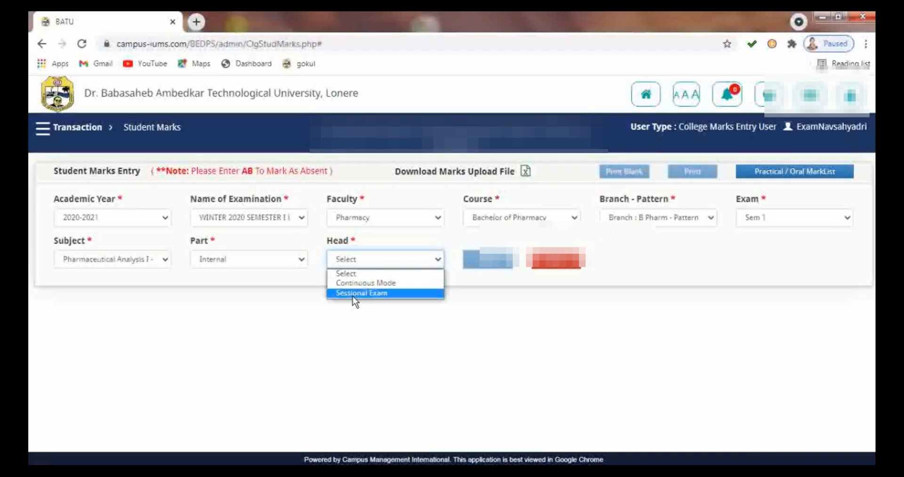
{"action": "left_click", "coordinate": [388, 293]}
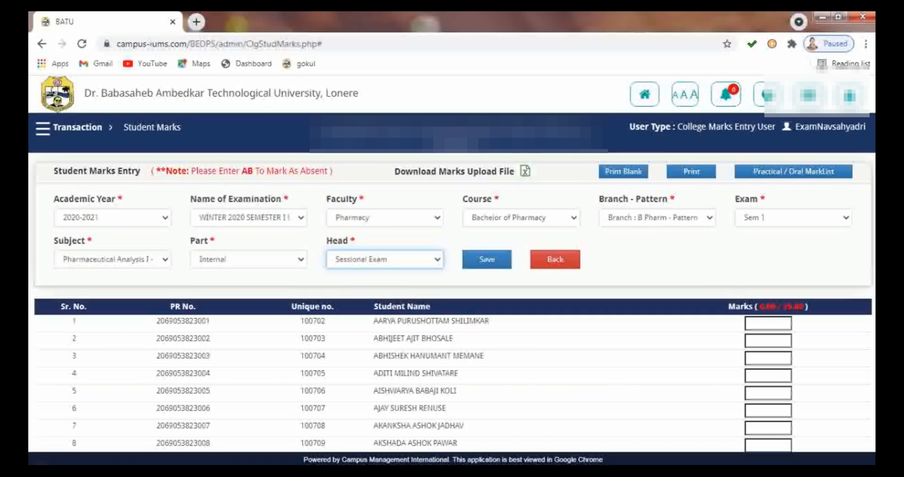
- Enter marks 12, 13, 10 and 12 for the first four students in the list and save them
{"action": "scroll", "coordinate": [452, 282], "scroll_direction": "down", "scroll_amount": 3}
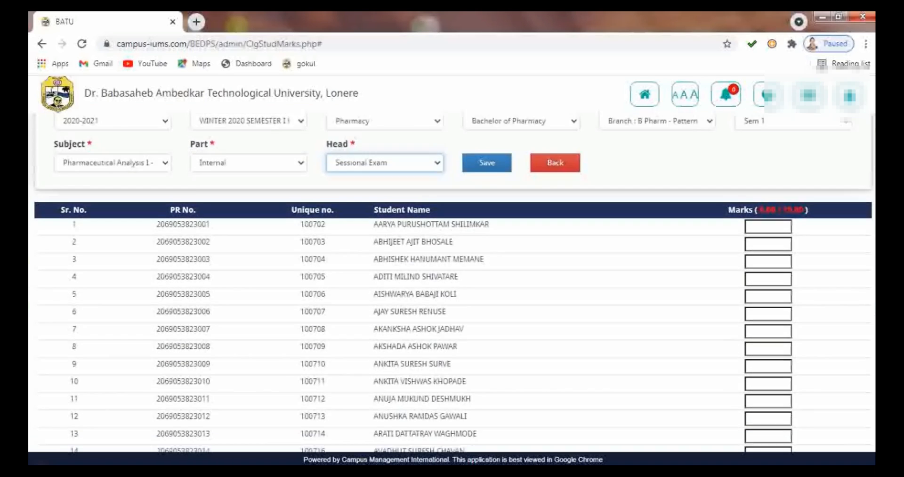
{"action": "scroll", "coordinate": [592, 377], "scroll_direction": "down", "scroll_amount": 7}
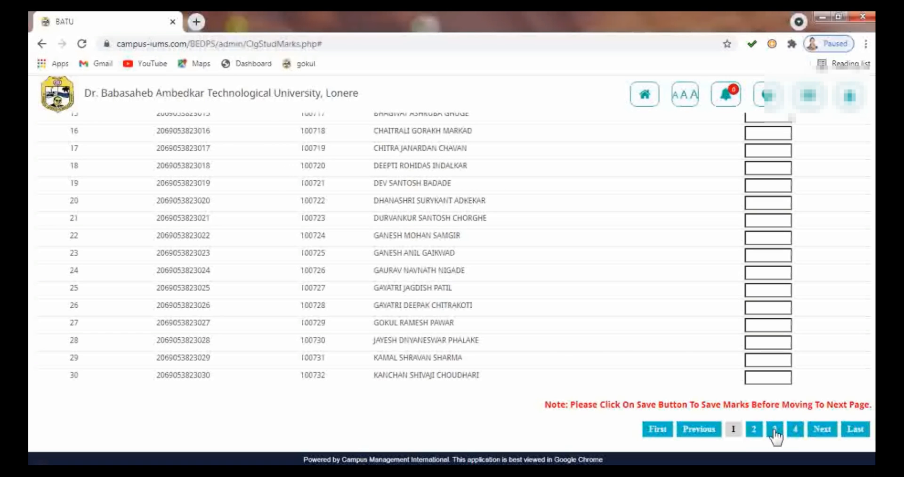
{"action": "scroll", "coordinate": [452, 283], "scroll_direction": "up", "scroll_amount": 10}
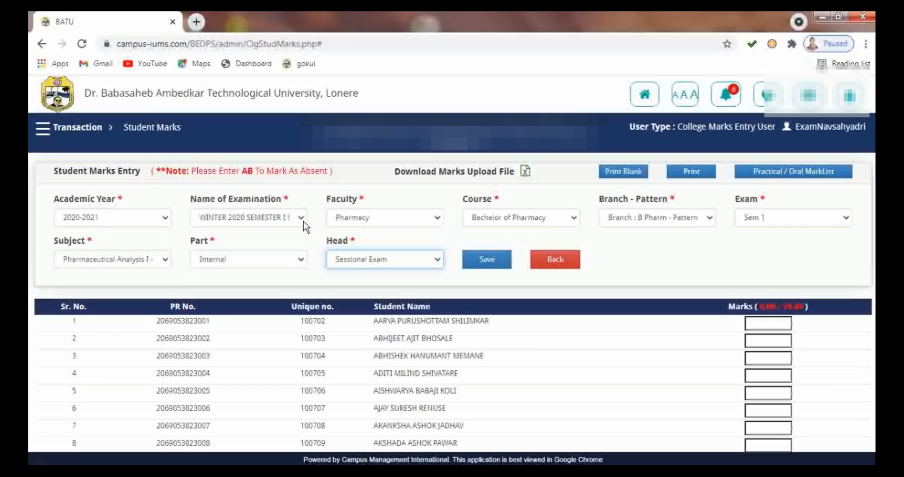
{"action": "left_click", "coordinate": [761, 324]}
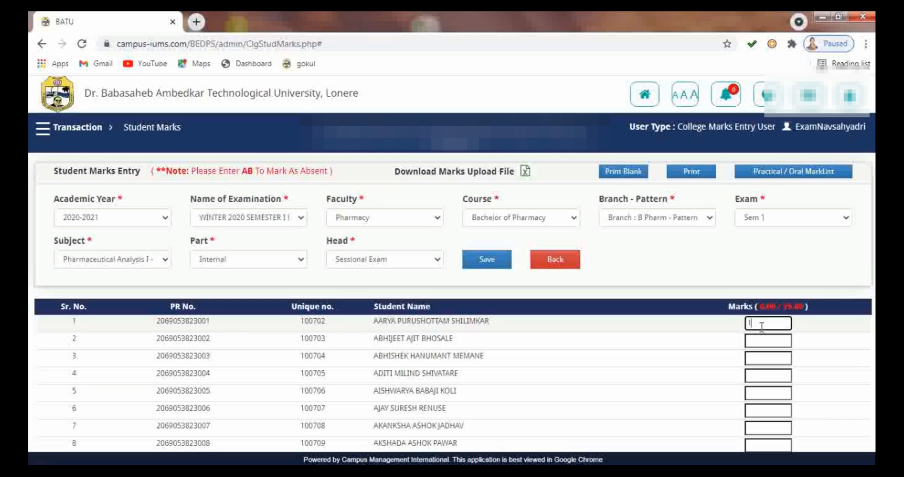
{"action": "type", "text": "12"}
{"action": "left_click", "coordinate": [758, 341]}
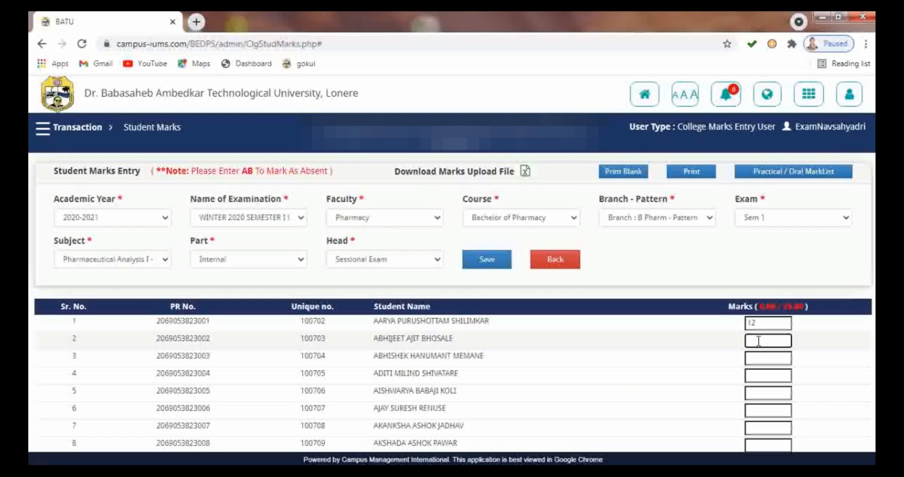
{"action": "type", "text": "13"}
{"action": "left_click", "coordinate": [760, 360]}
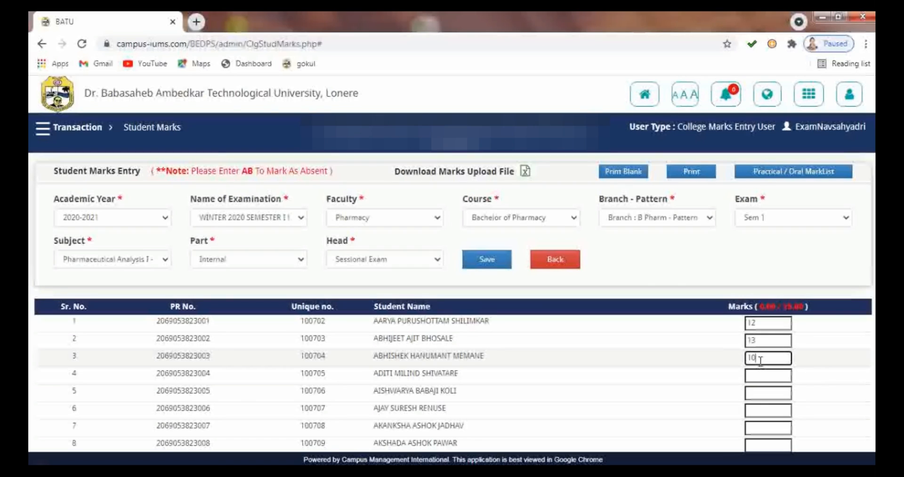
{"action": "left_click", "coordinate": [762, 375]}
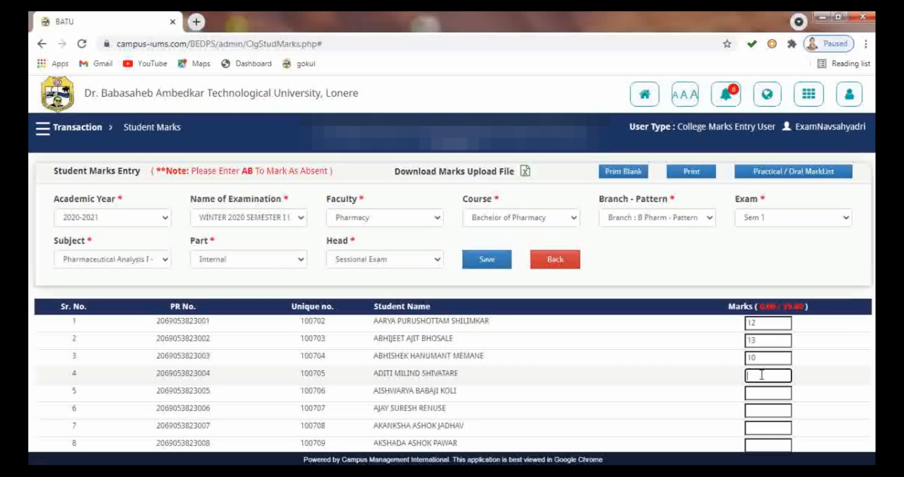
{"action": "type", "text": "12"}
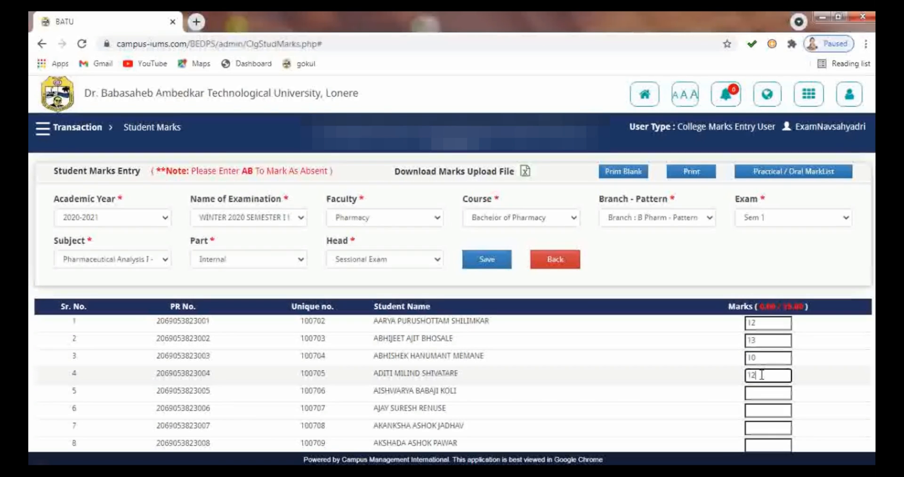
{"action": "left_click", "coordinate": [494, 261]}
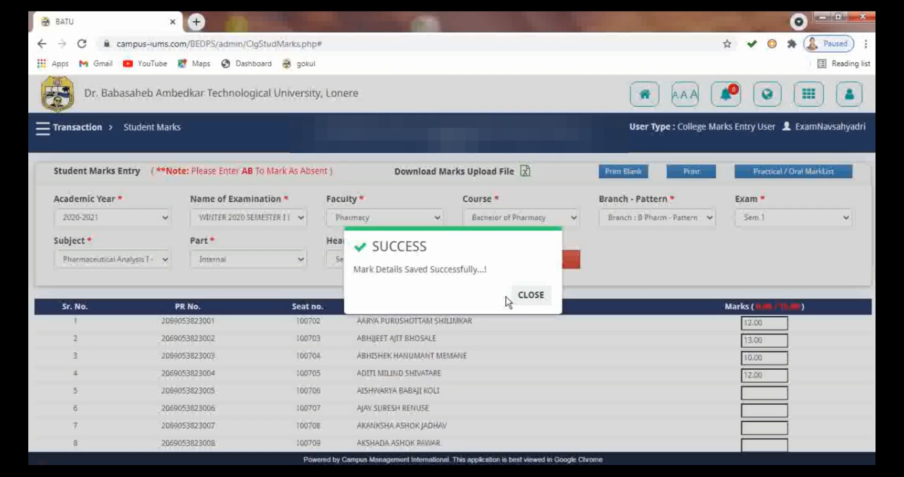
{"action": "left_click", "coordinate": [523, 298]}
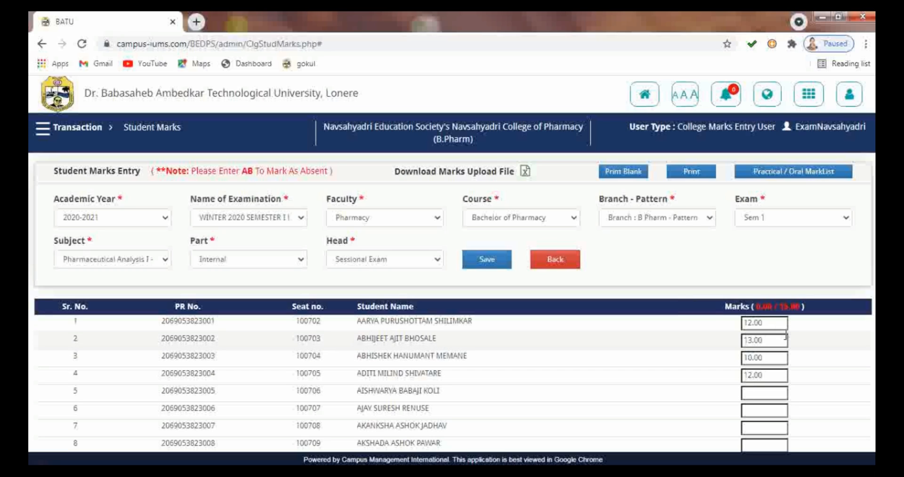
- Set the first three students' marks to 10, 12 and 10 and save the corrected marks
{"action": "left_click", "coordinate": [773, 324]}
{"action": "key", "text": "BackSpace"}
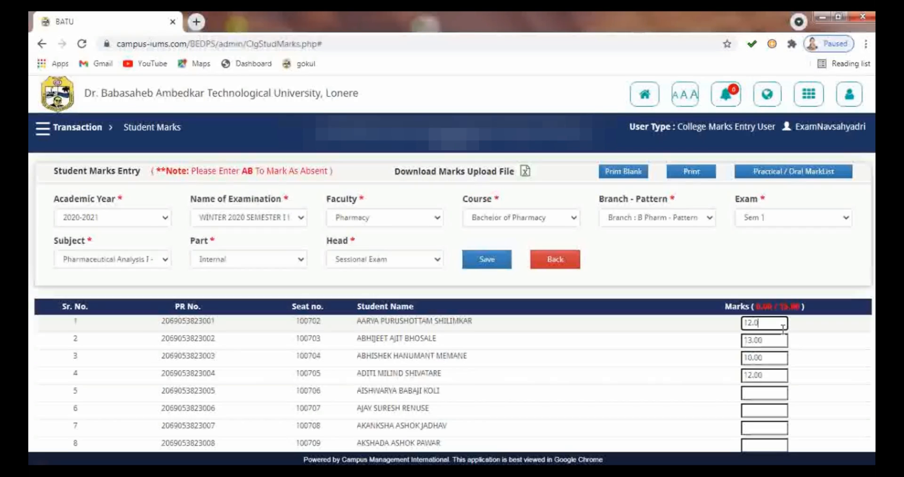
{"action": "key", "text": "BackSpace"}
{"action": "key", "text": "BackSpace"}
{"action": "key", "text": "BackSpace"}
{"action": "key", "text": "BackSpace"}
{"action": "type", "text": "10"}
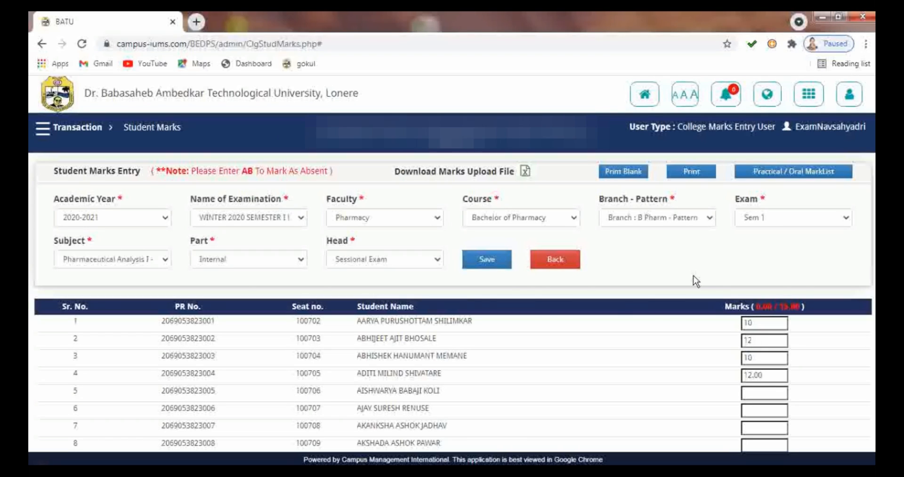
{"action": "left_click", "coordinate": [487, 266]}
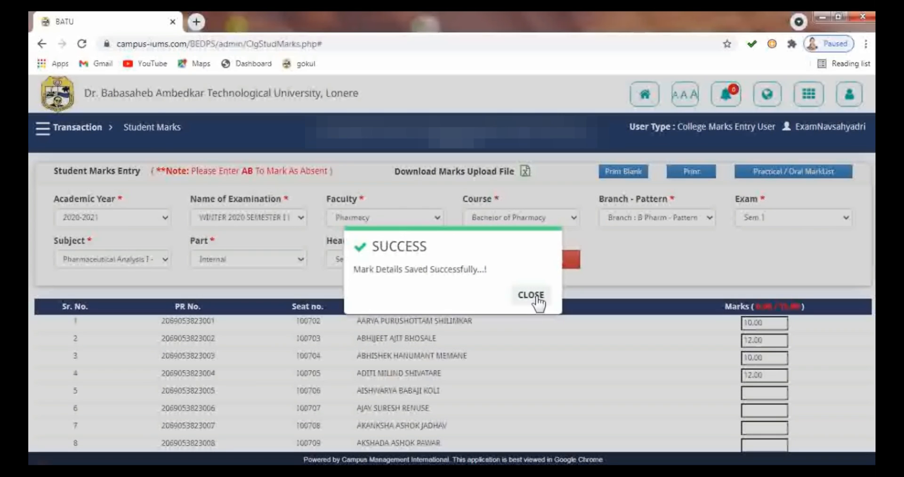
{"action": "left_click", "coordinate": [531, 295]}
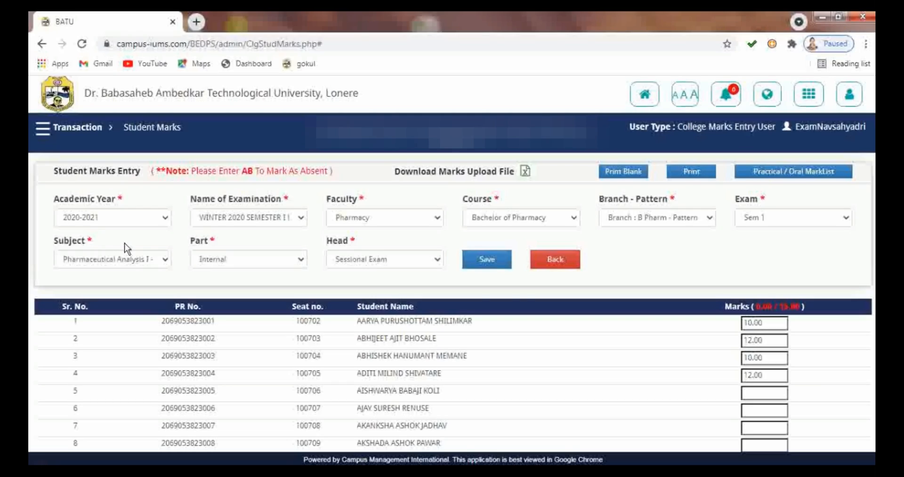
- Load the student list for subject Pharmaceutics I – Theory, part Internal, head Continuous Mode
{"action": "left_click", "coordinate": [130, 265]}
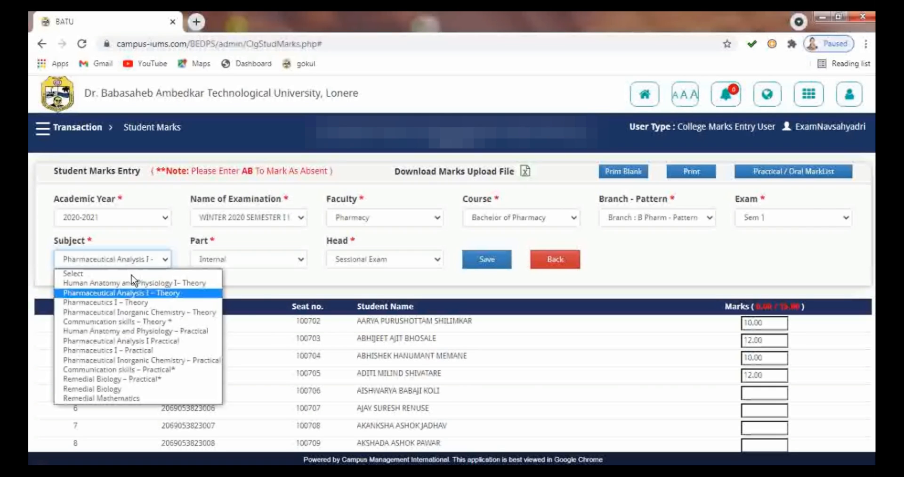
{"action": "left_click", "coordinate": [134, 302]}
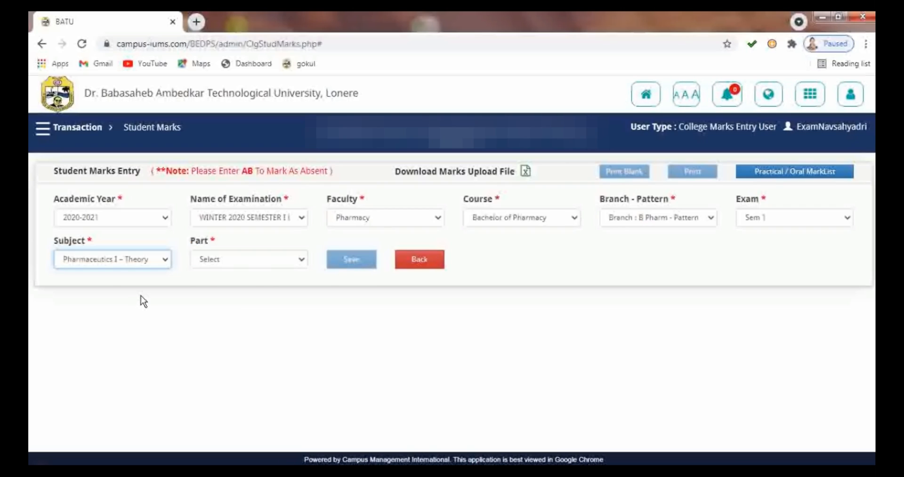
{"action": "left_click", "coordinate": [251, 262]}
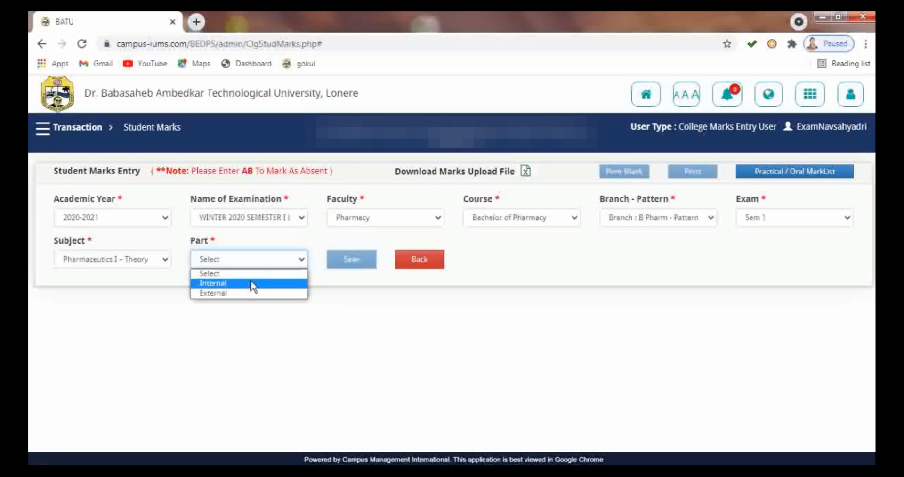
{"action": "left_click", "coordinate": [253, 281]}
{"action": "left_click", "coordinate": [366, 261]}
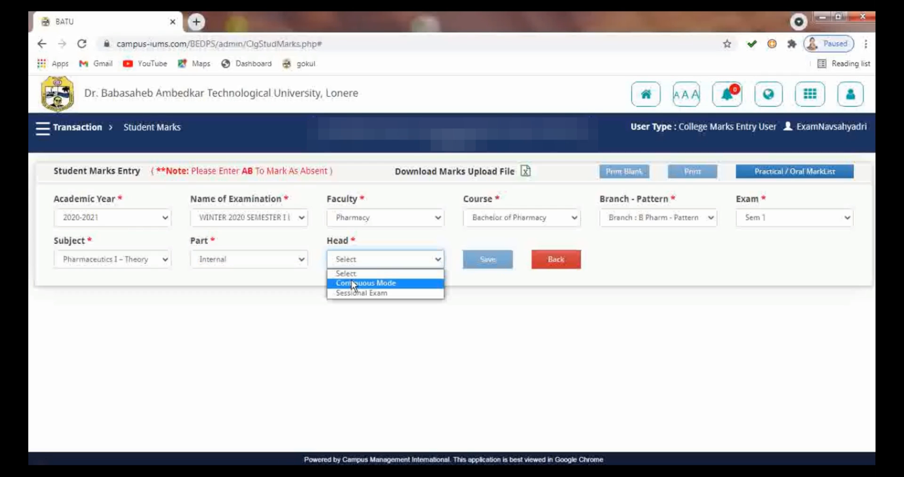
{"action": "left_click", "coordinate": [353, 283]}
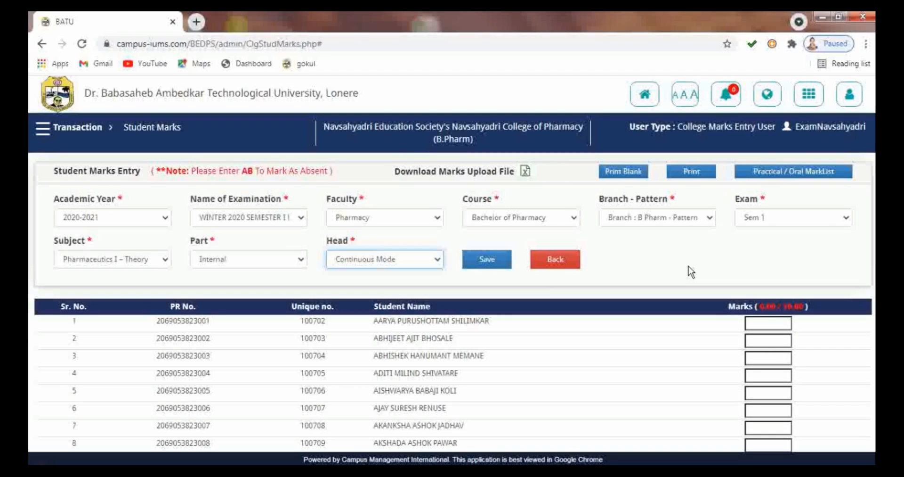
- Download the marks upload file for the loaded student list and open it in Excel
{"action": "left_click", "coordinate": [526, 171]}
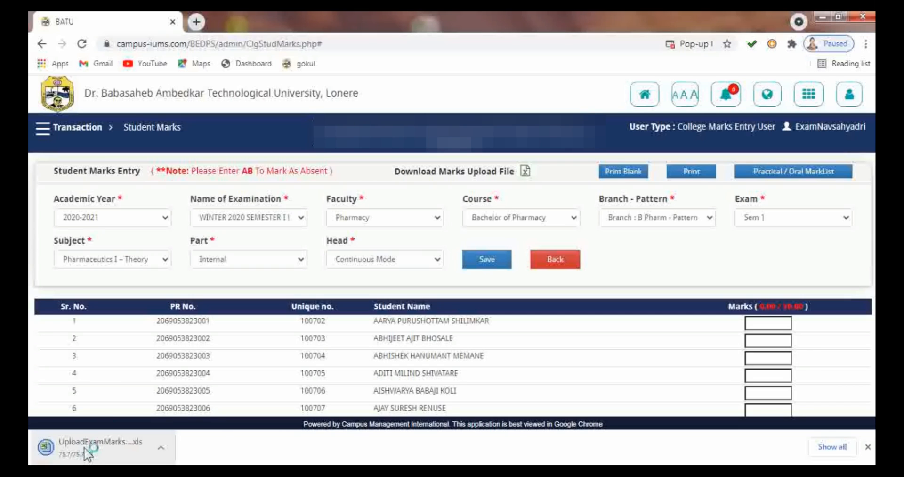
{"action": "left_click", "coordinate": [84, 447]}
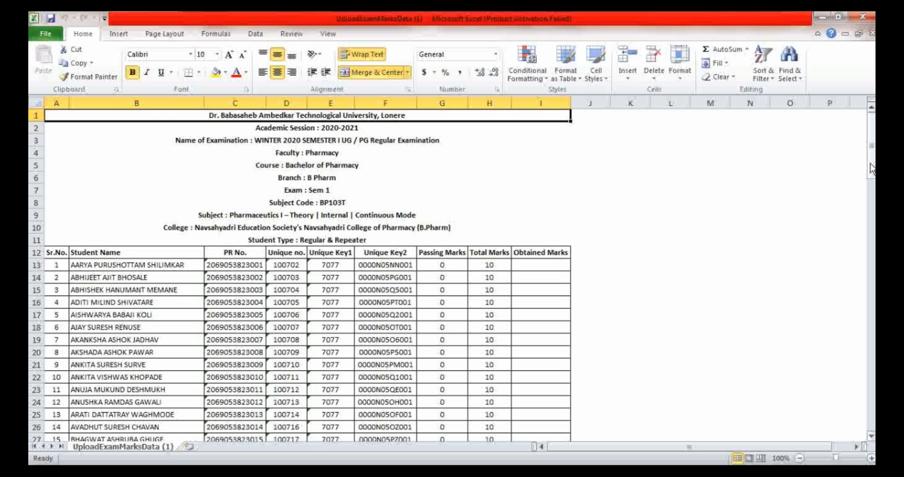
{"action": "left_click_drag", "start_coordinate": [872, 169], "coordinate": [858, 142]}
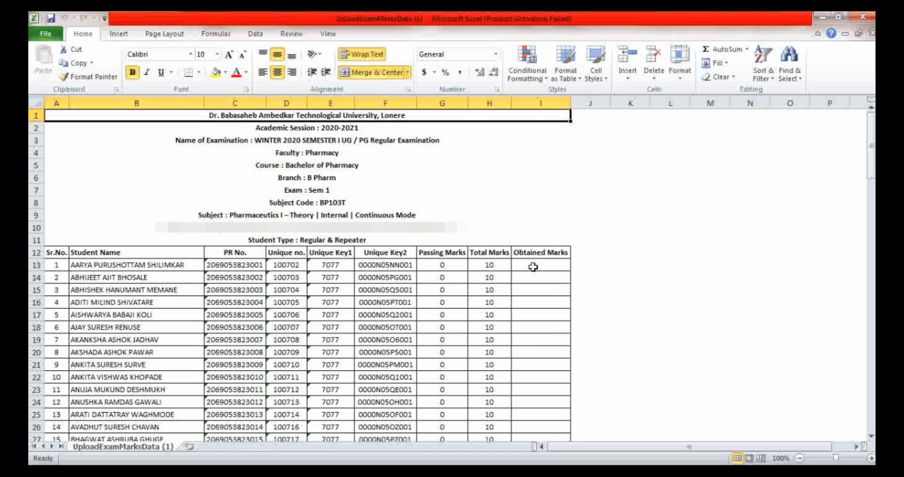
- Enter obtained marks 7, 3, 8 and 5 for the first four students in cells I13 to I16
{"action": "left_click_drag", "start_coordinate": [531, 266], "coordinate": [539, 416]}
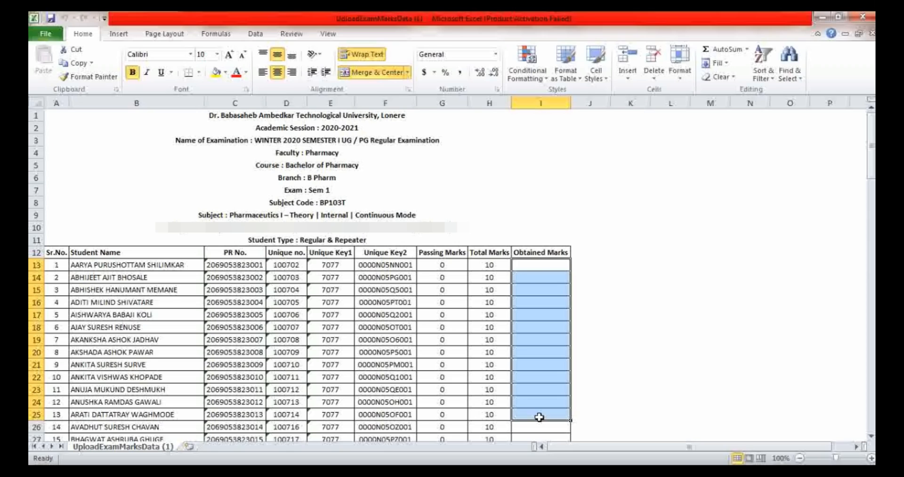
{"action": "left_click", "coordinate": [539, 265]}
{"action": "type", "text": "10"}
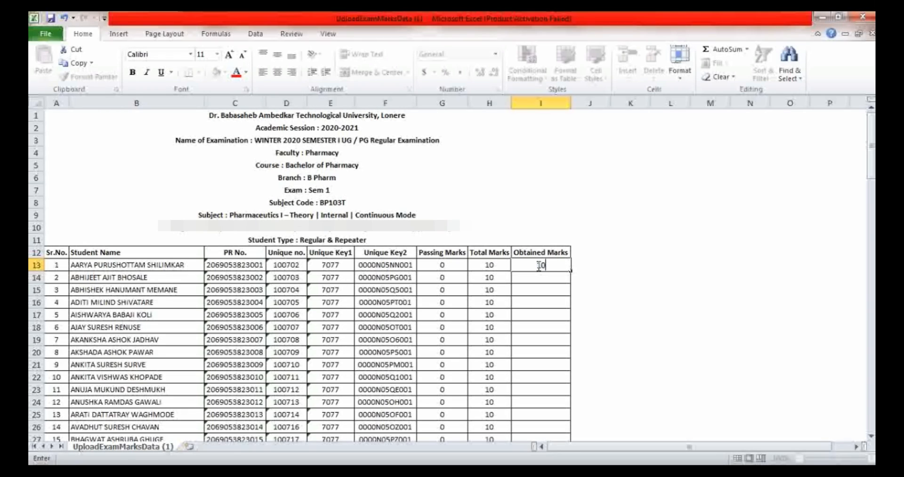
{"action": "key", "text": "BackSpace"}
{"action": "key", "text": "BackSpace"}
{"action": "type", "text": "7"}
{"action": "key", "text": "Return"}
{"action": "type", "text": "3"}
{"action": "key", "text": "Return"}
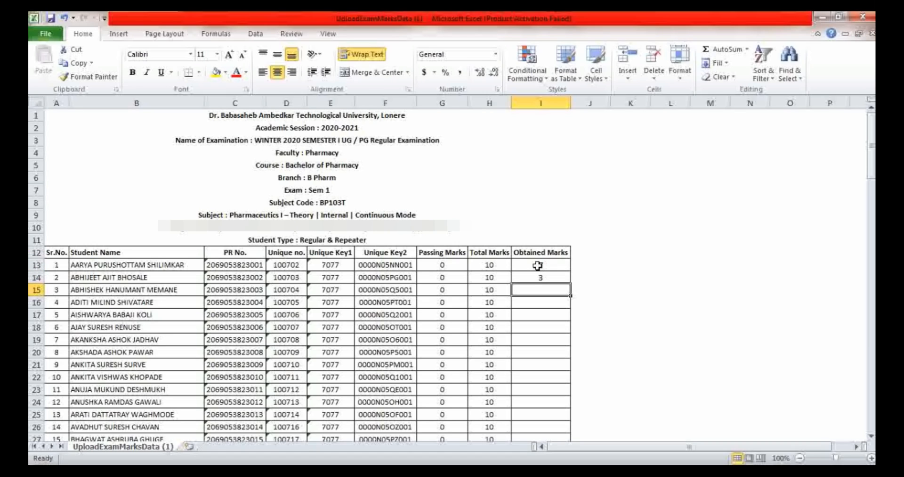
{"action": "type", "text": "8"}
{"action": "key", "text": "Return"}
{"action": "type", "text": "5"}
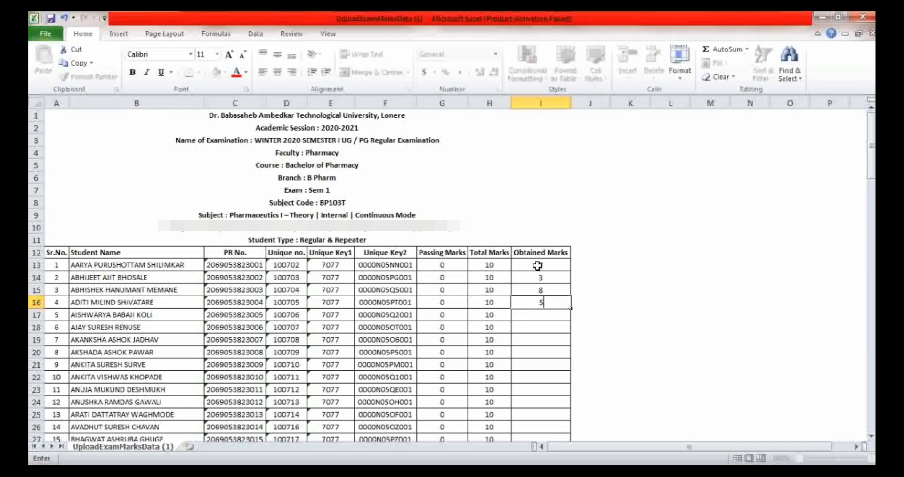
{"action": "key", "text": "Return"}
{"action": "left_click", "coordinate": [709, 165]}
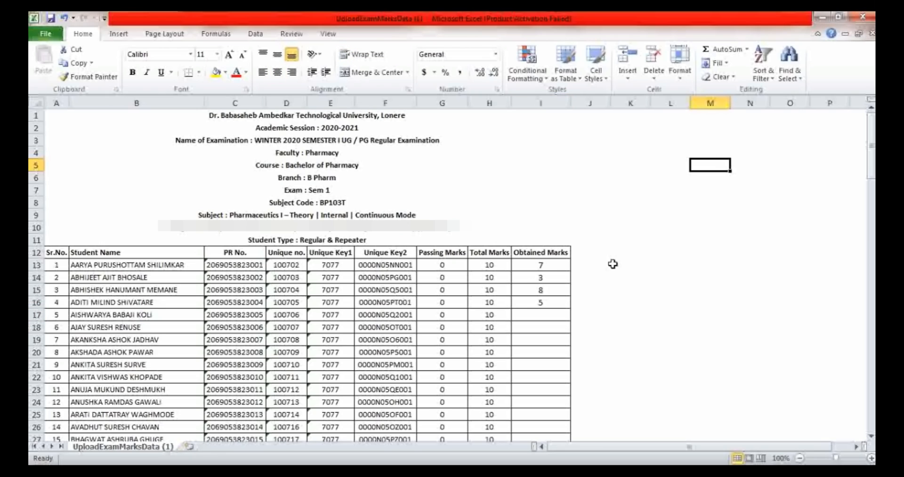
- Save the marks workbook to the Desktop as PH-I in CSV (MS-DOS) format
{"action": "left_click", "coordinate": [50, 20]}
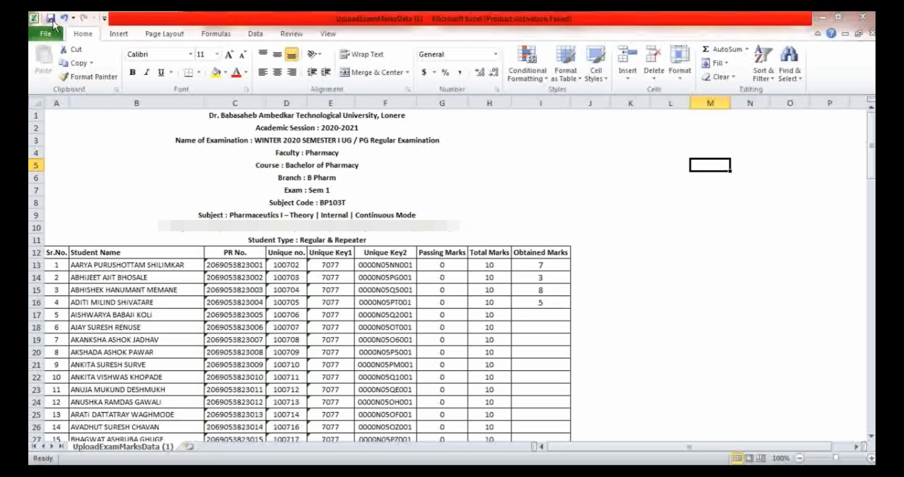
{"action": "left_click", "coordinate": [408, 284]}
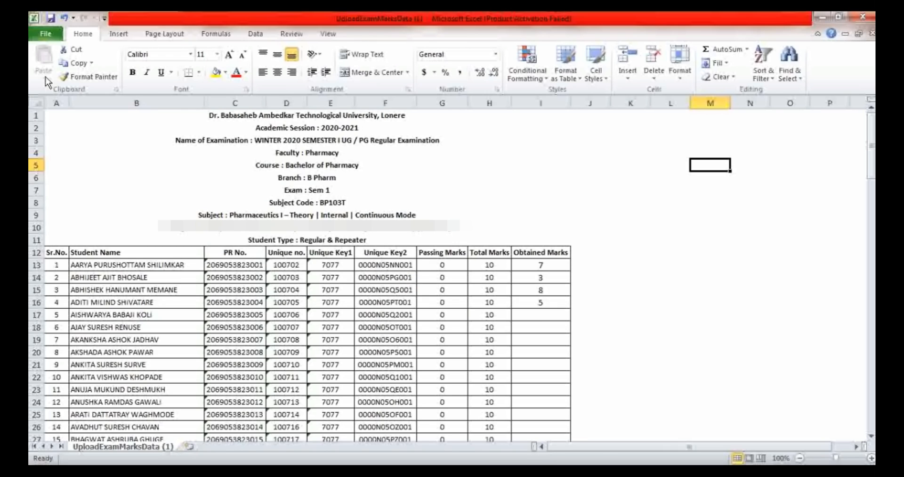
{"action": "left_click", "coordinate": [32, 37]}
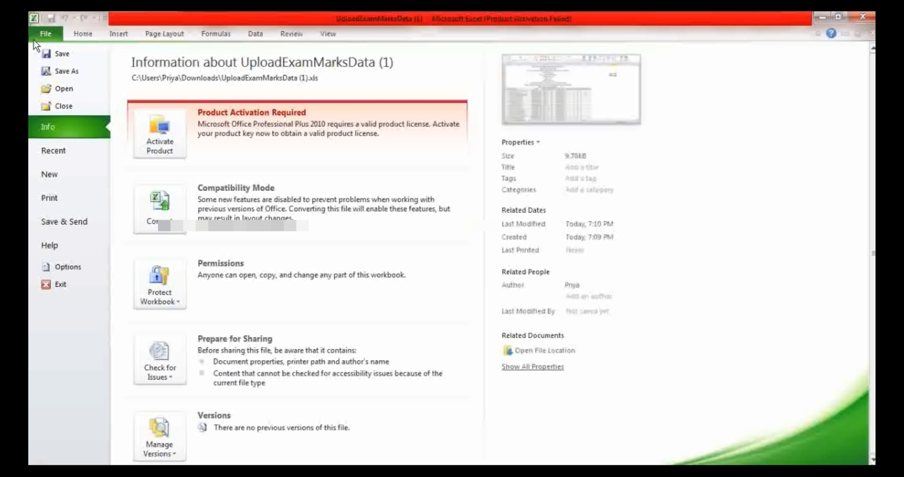
{"action": "left_click", "coordinate": [60, 71]}
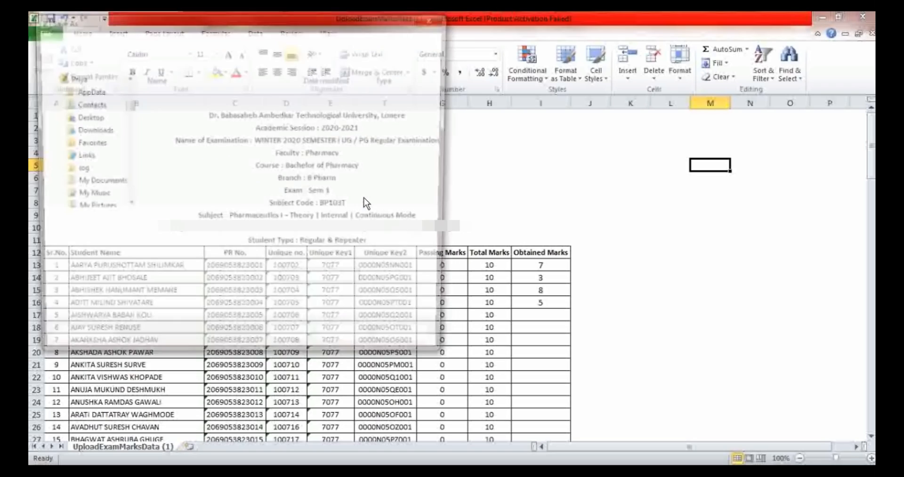
{"action": "left_click_drag", "start_coordinate": [126, 130], "coordinate": [136, 88]}
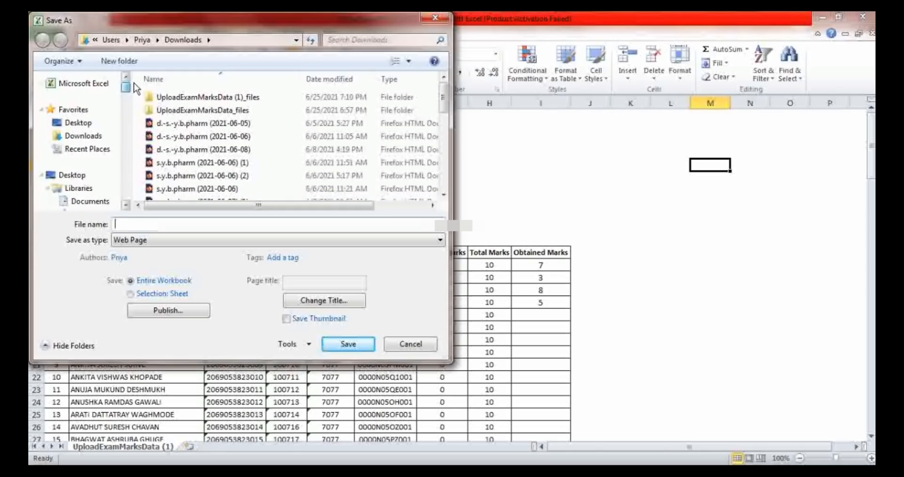
{"action": "left_click", "coordinate": [109, 122]}
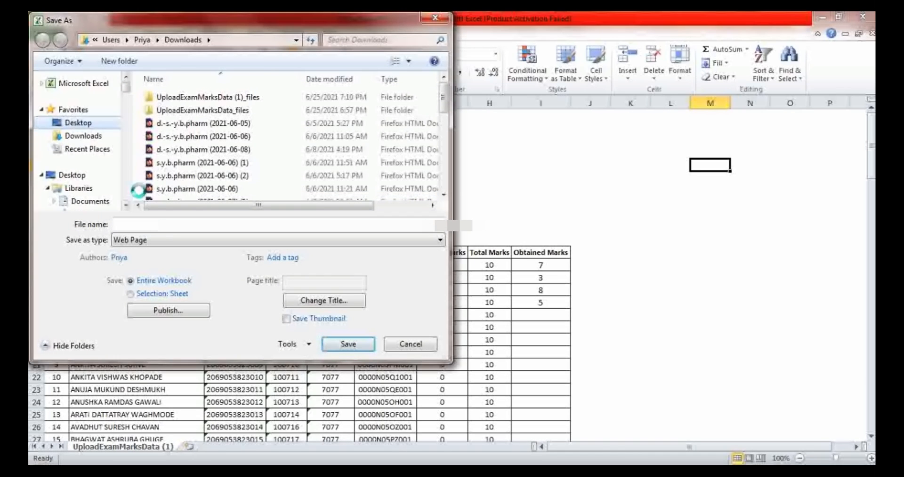
{"action": "left_click", "coordinate": [146, 225]}
{"action": "type", "text": "PH"}
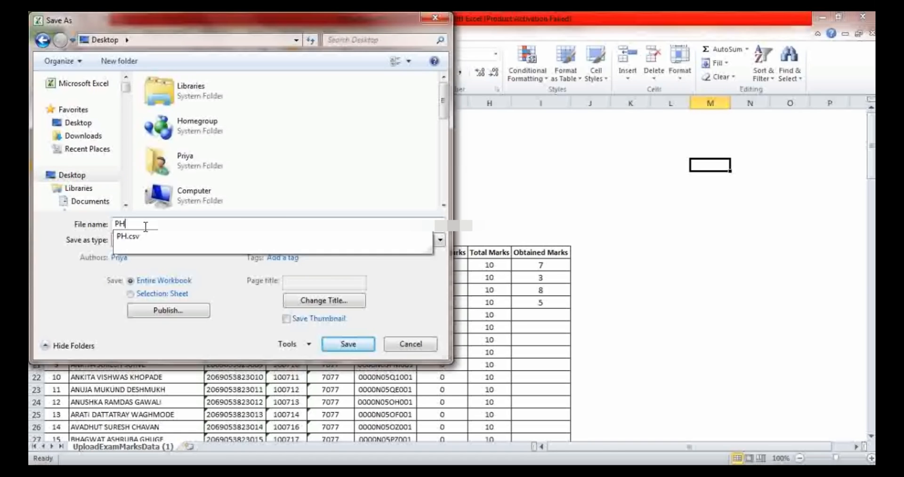
{"action": "type", "text": "-1"}
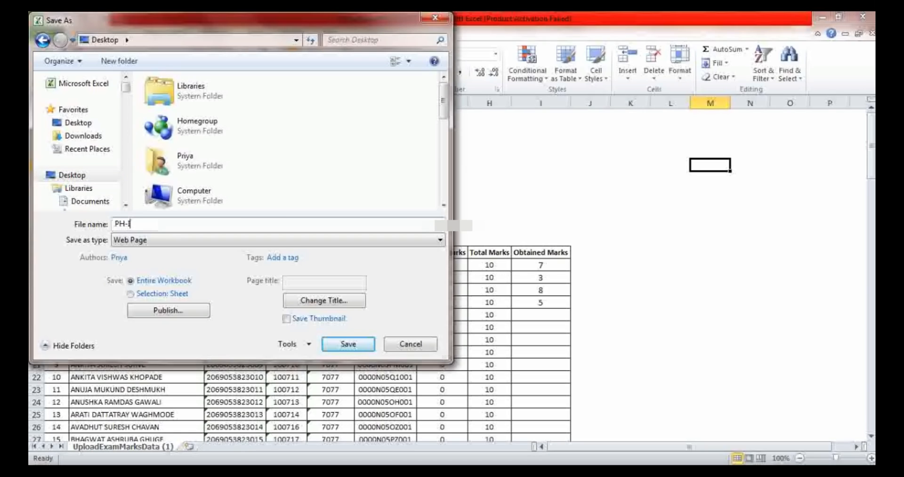
{"action": "left_click", "coordinate": [154, 241]}
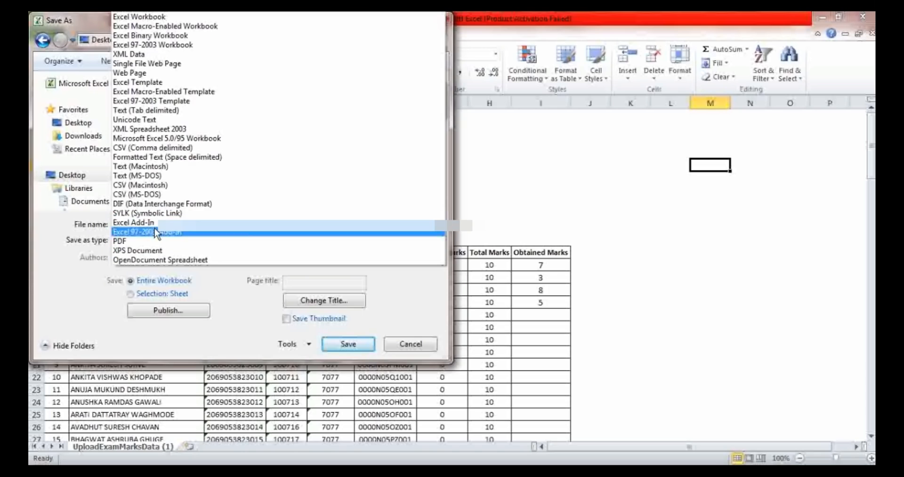
{"action": "left_click", "coordinate": [162, 193]}
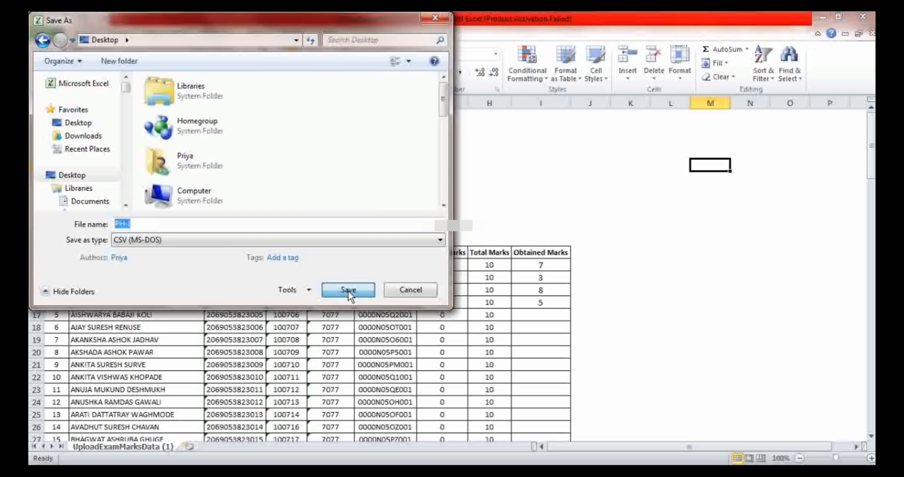
{"action": "left_click", "coordinate": [348, 290]}
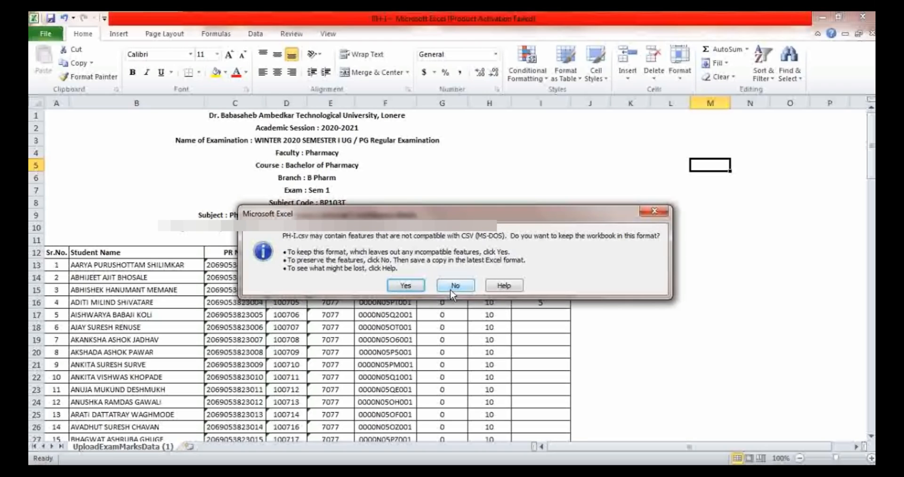
- Decline keeping the workbook in CSV format and close it without saving further changes
{"action": "left_click", "coordinate": [445, 285]}
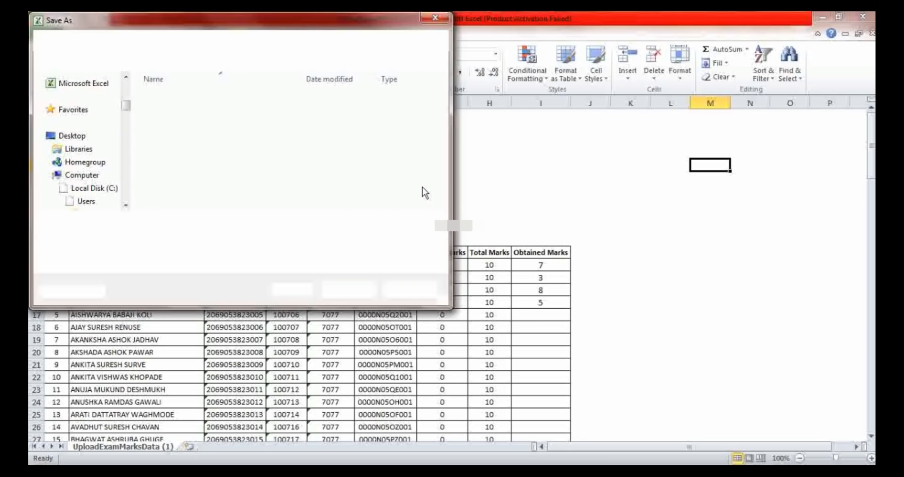
{"action": "left_click", "coordinate": [400, 290]}
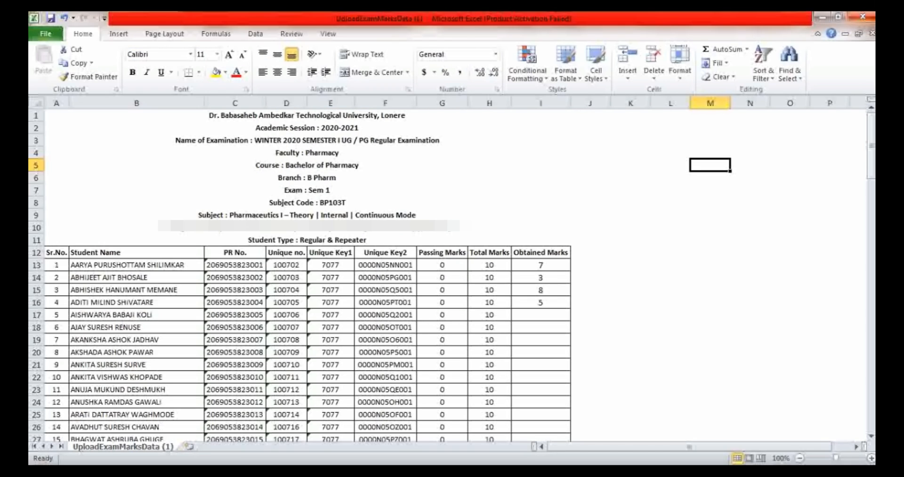
{"action": "left_click", "coordinate": [863, 17]}
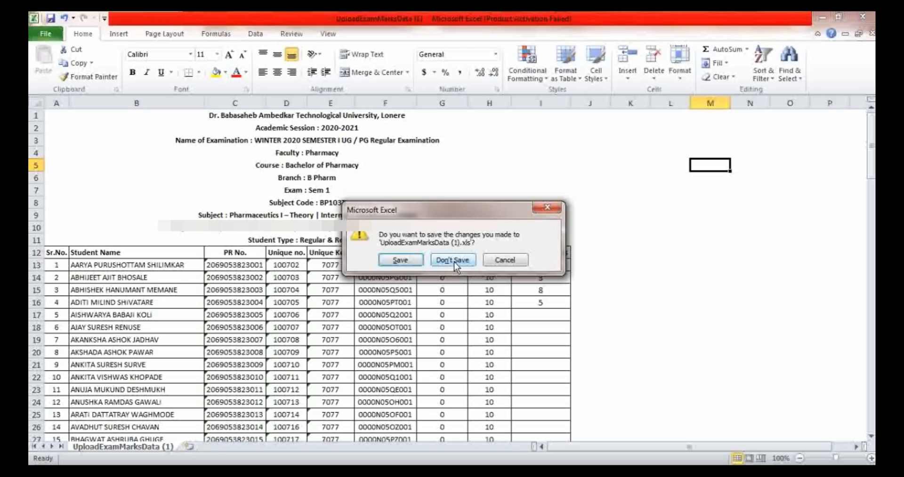
{"action": "left_click", "coordinate": [455, 262]}
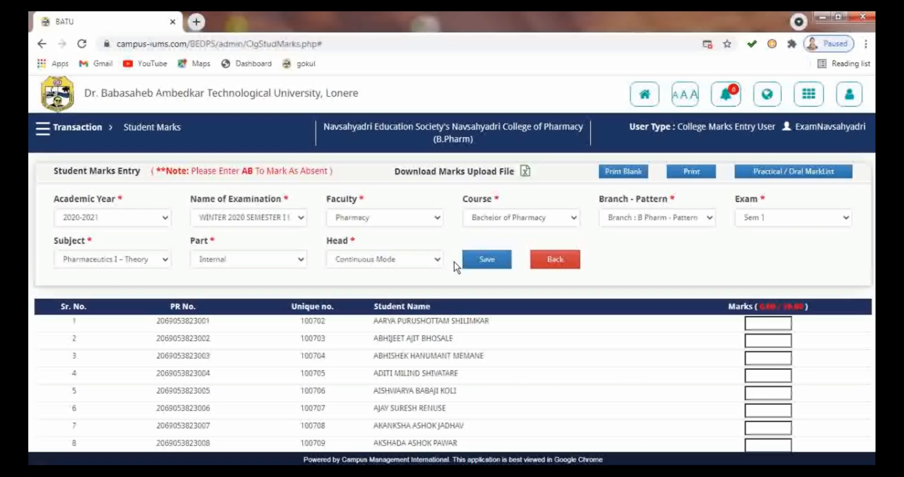
- Open the portal's Upload Marks page in the browser
{"action": "left_click", "coordinate": [42, 127]}
{"action": "left_click", "coordinate": [77, 158]}
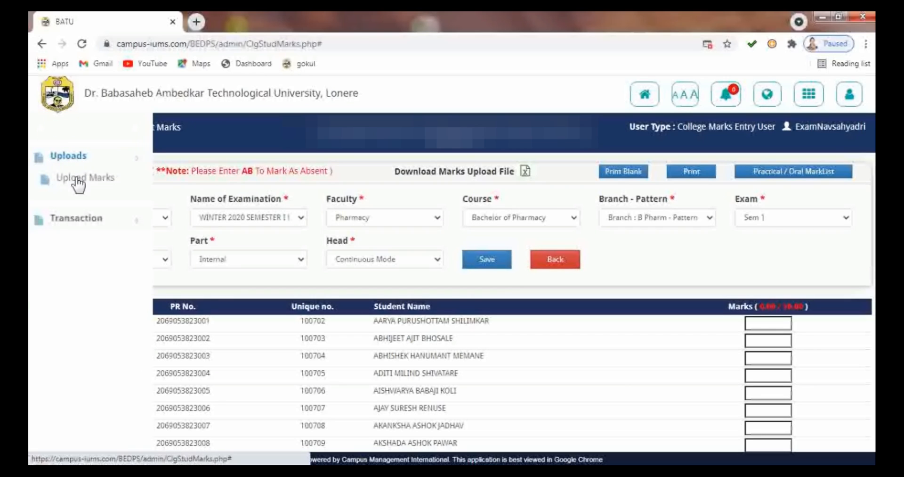
{"action": "left_click", "coordinate": [75, 177]}
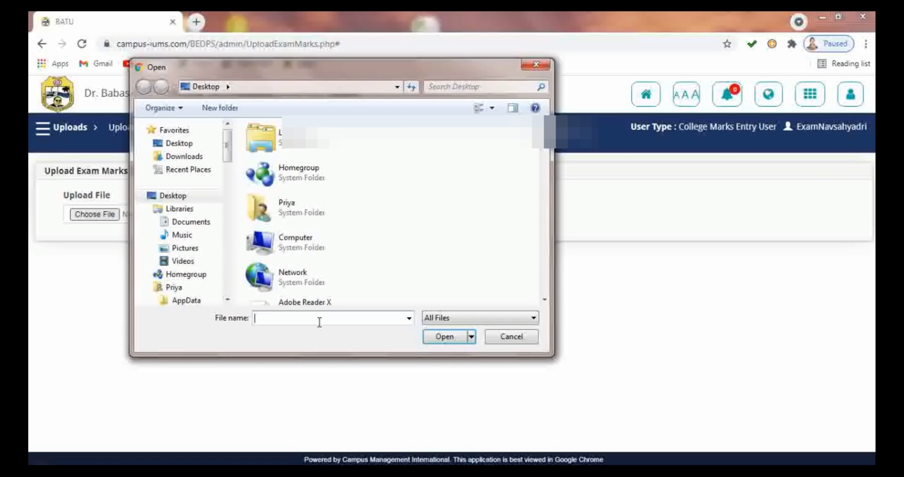
- Upload the marks file PH-I.csv from the Desktop and return to the portal's home page
{"action": "type", "text": "PH"}
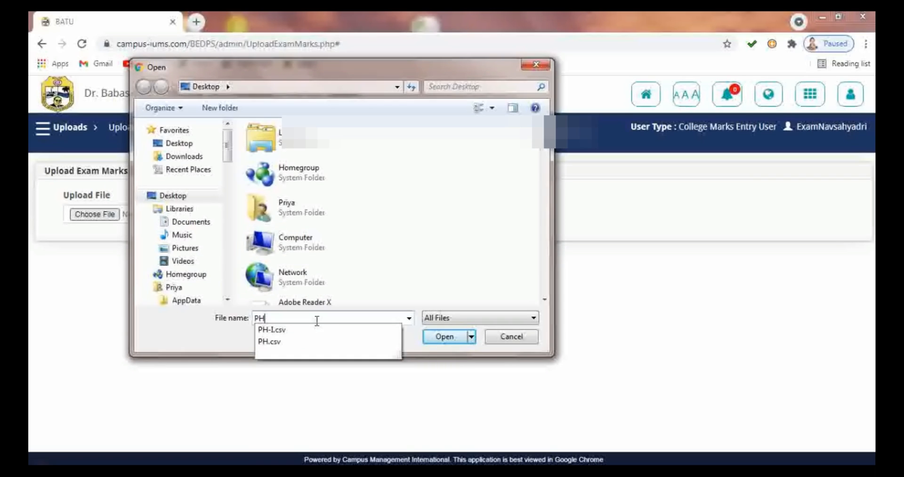
{"action": "left_click", "coordinate": [302, 329]}
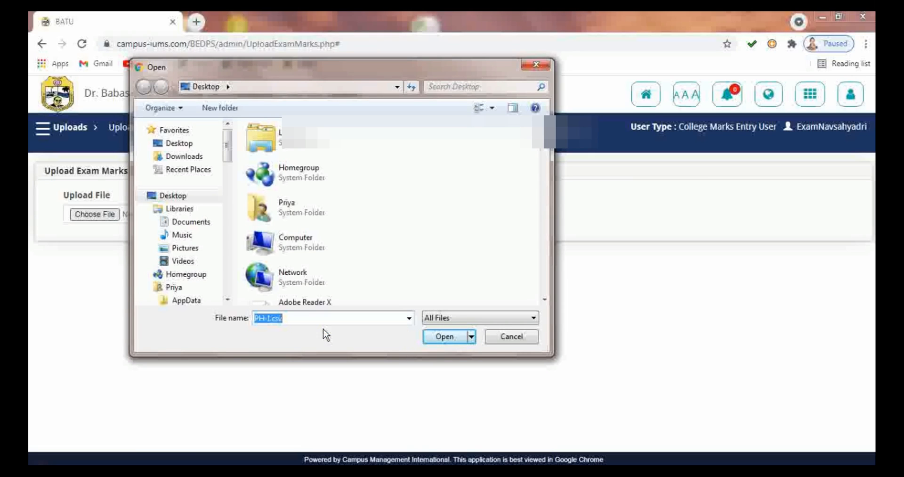
{"action": "left_click", "coordinate": [456, 338]}
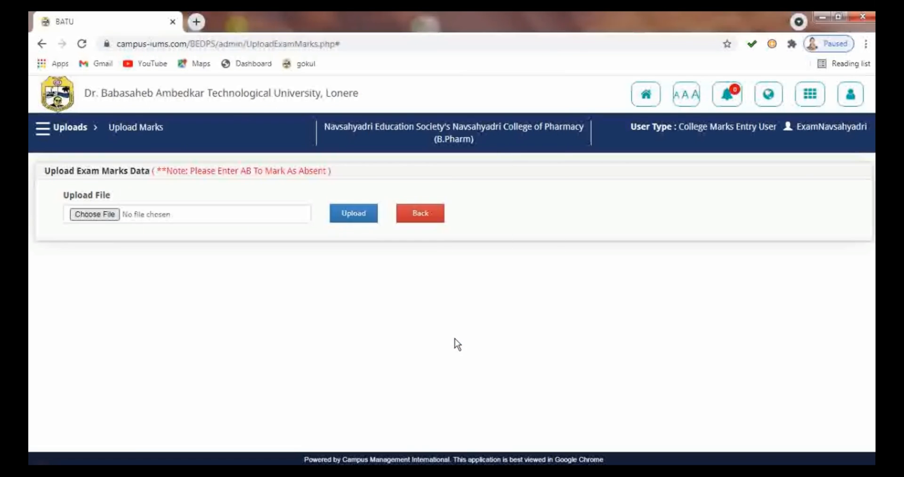
{"action": "left_click", "coordinate": [358, 216]}
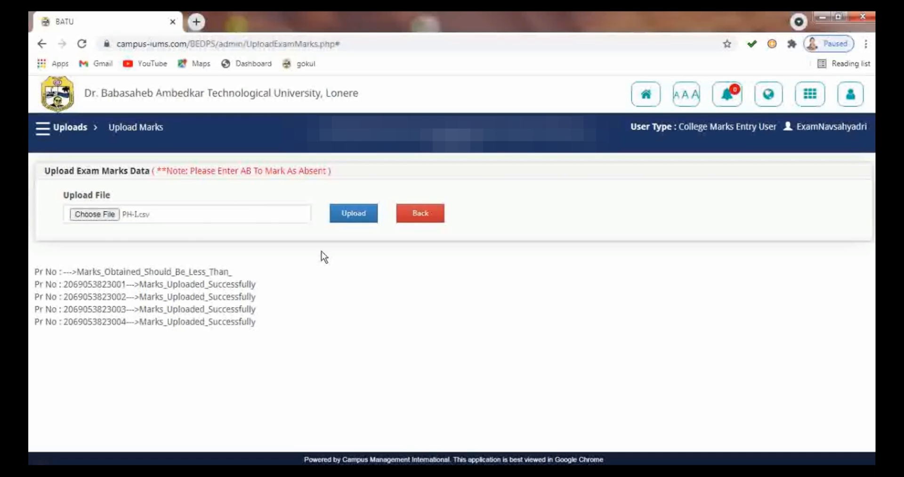
{"action": "left_click", "coordinate": [418, 215]}
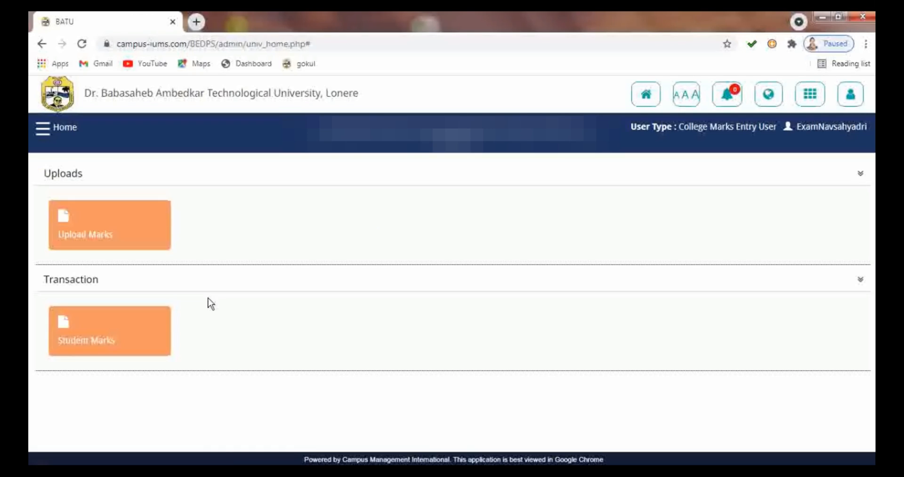
- Open Student Marks entry and choose academic year 2020-2021, the WINTER 2020 SEMESTER I UG / PG Regular Examination and the Pharmacy faculty
{"action": "left_click", "coordinate": [103, 344]}
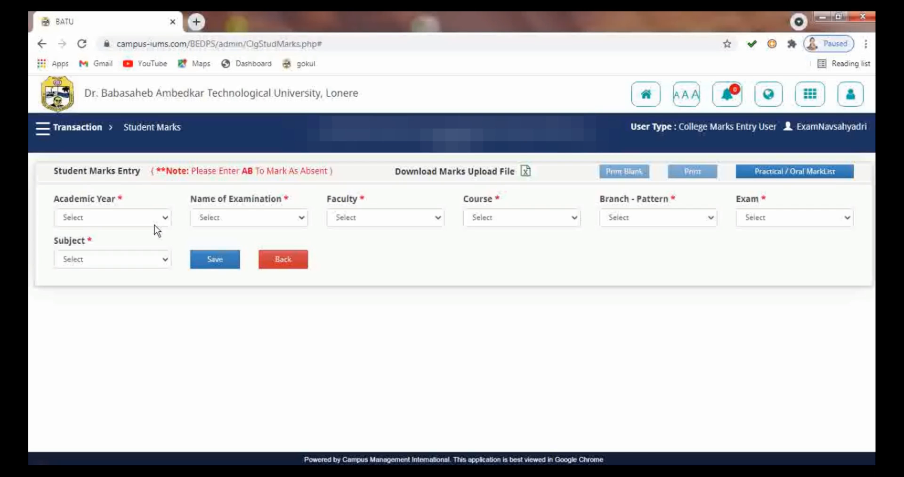
{"action": "left_click", "coordinate": [160, 217]}
{"action": "left_click", "coordinate": [160, 244]}
{"action": "left_click", "coordinate": [218, 217]}
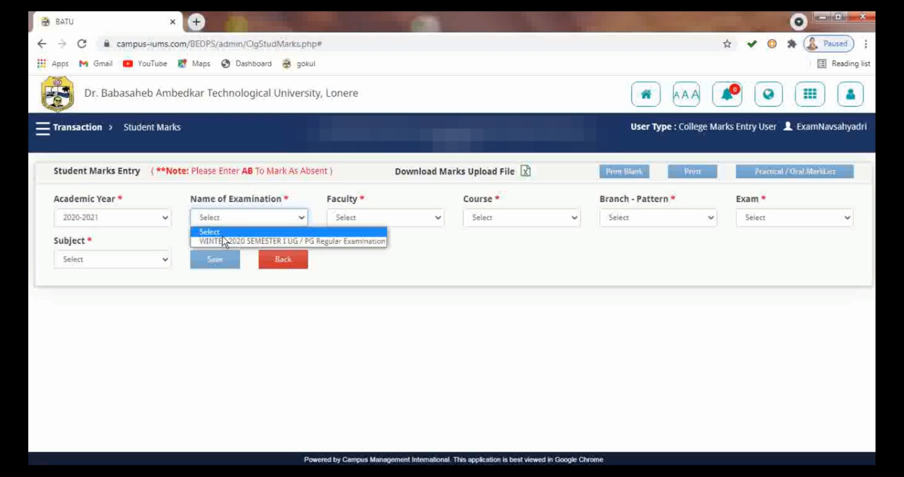
{"action": "left_click", "coordinate": [292, 242]}
{"action": "left_click", "coordinate": [375, 217]}
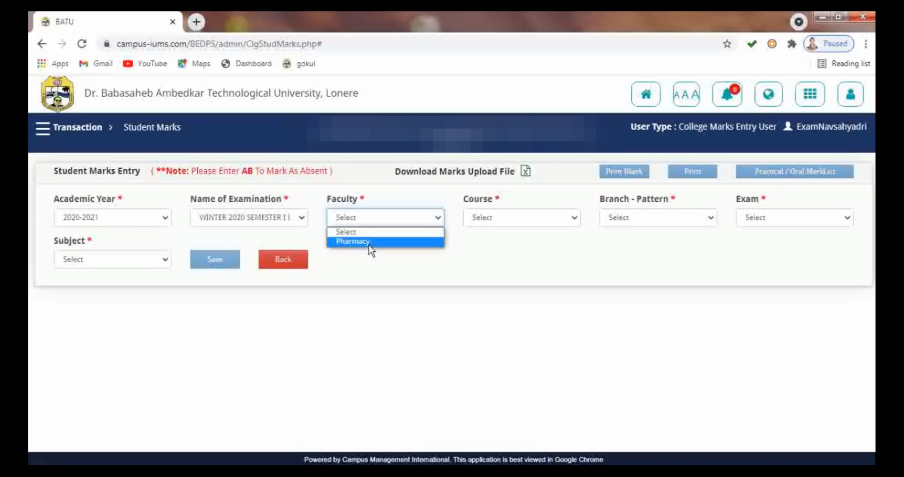
{"action": "left_click", "coordinate": [368, 241]}
- Choose the Bachelor of Pharmacy course, the B Pharm branch pattern and the Sem 1 exam for the marks entry
{"action": "left_click", "coordinate": [533, 217]}
{"action": "left_click", "coordinate": [529, 242]}
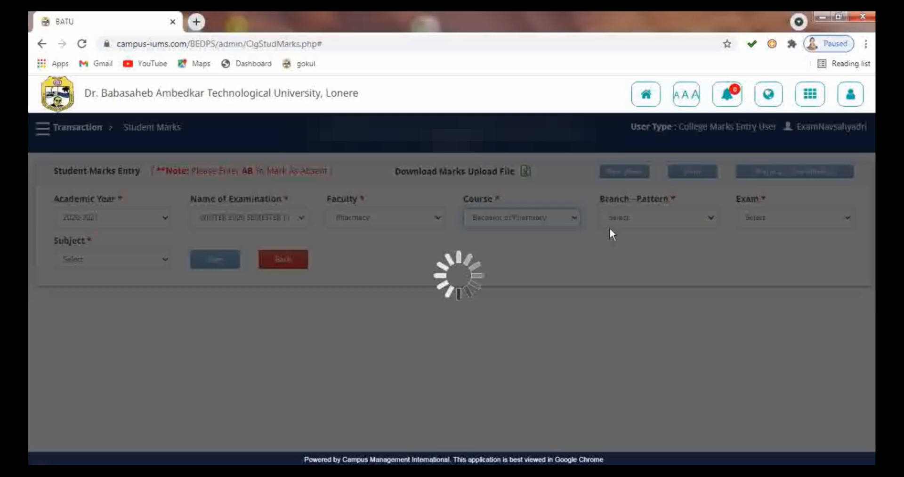
{"action": "left_click", "coordinate": [626, 218]}
{"action": "left_click", "coordinate": [631, 242]}
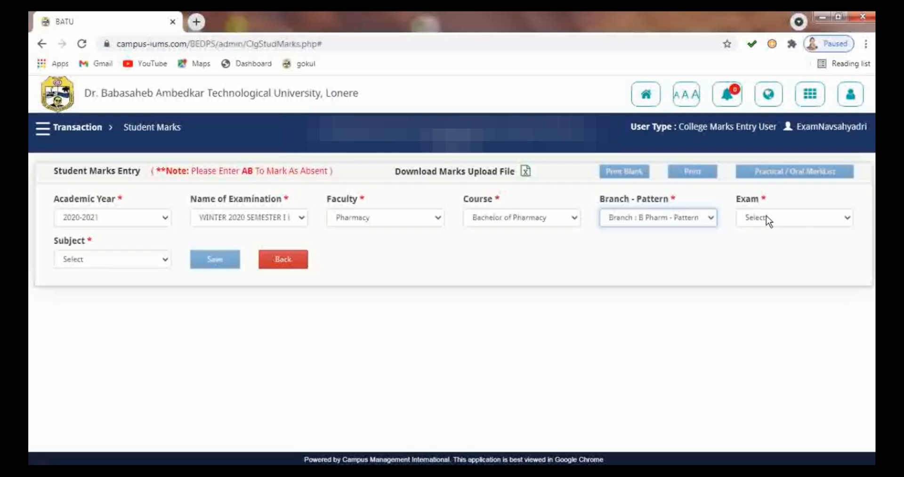
{"action": "left_click", "coordinate": [767, 217]}
{"action": "left_click", "coordinate": [756, 241]}
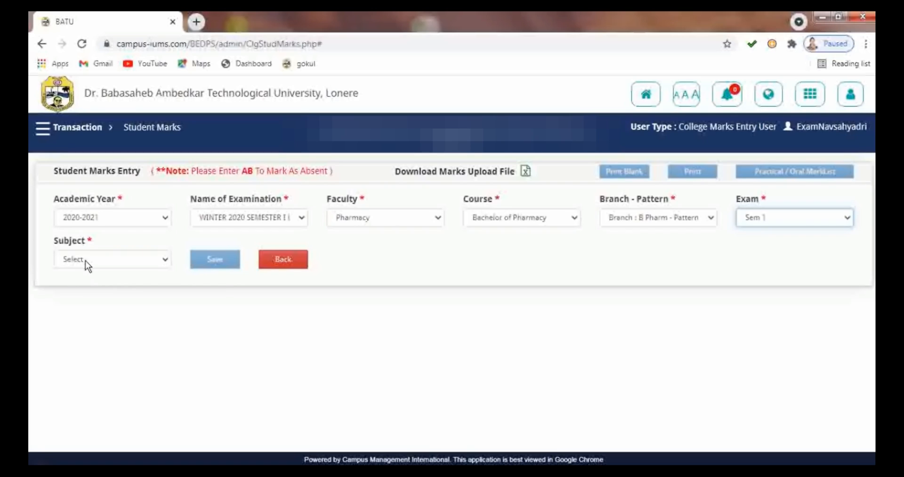
- Load the student marks list for Pharmaceutics I – Theory, part Internal, head Continuous Mode
{"action": "left_click", "coordinate": [85, 259]}
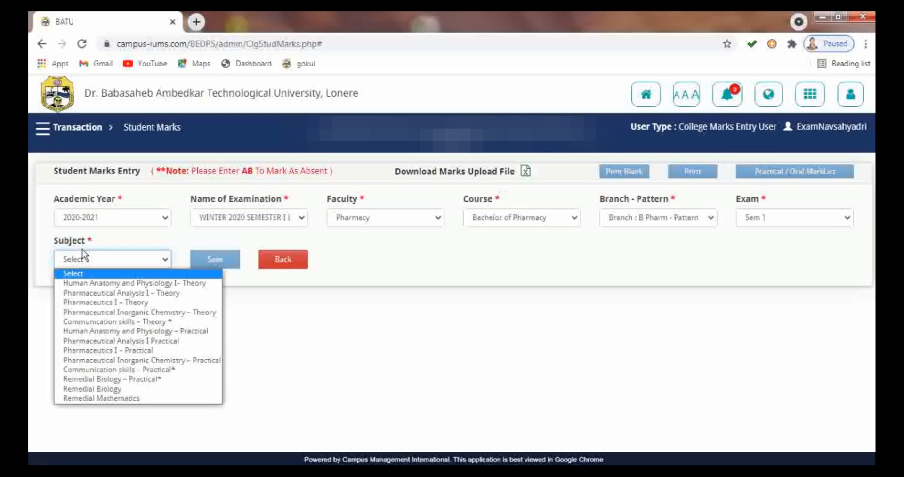
{"action": "left_click", "coordinate": [86, 301]}
{"action": "left_click", "coordinate": [240, 260]}
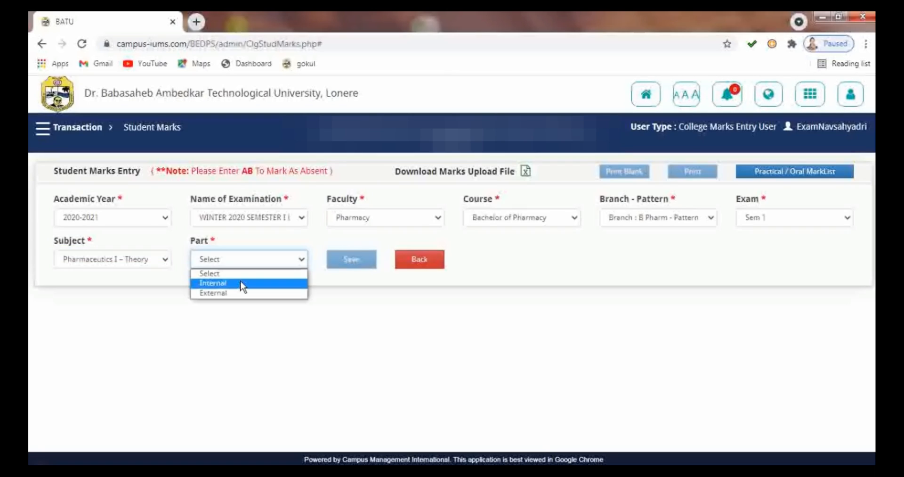
{"action": "left_click", "coordinate": [242, 283]}
{"action": "left_click", "coordinate": [363, 262]}
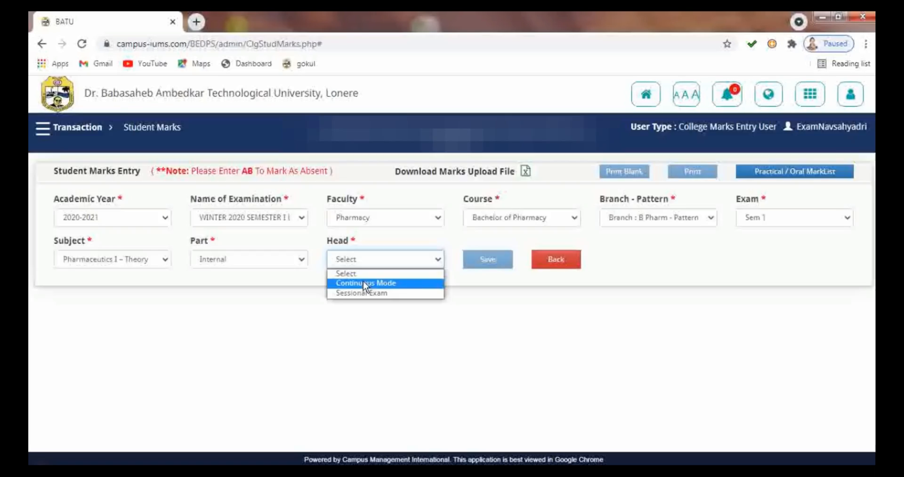
{"action": "left_click", "coordinate": [363, 282]}
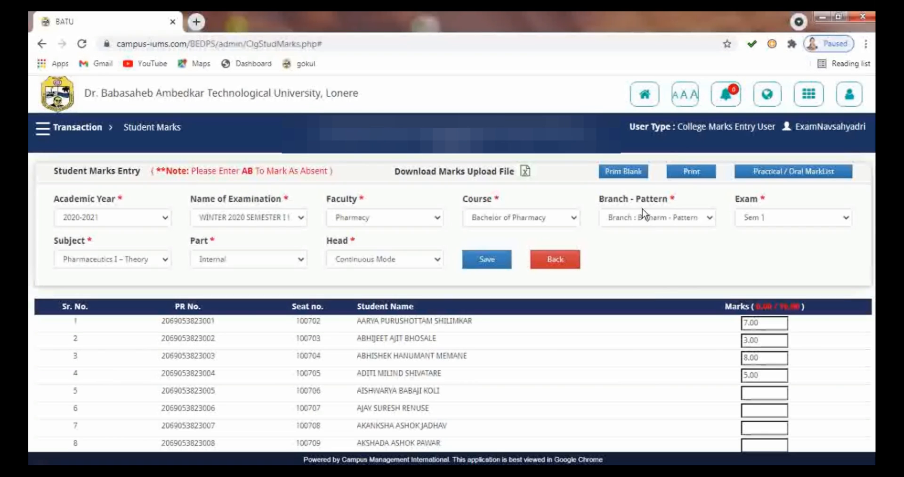
- Generate the printable Internal Assessment Sheet with the entered marks, look through its pages and close it
{"action": "left_click", "coordinate": [685, 173]}
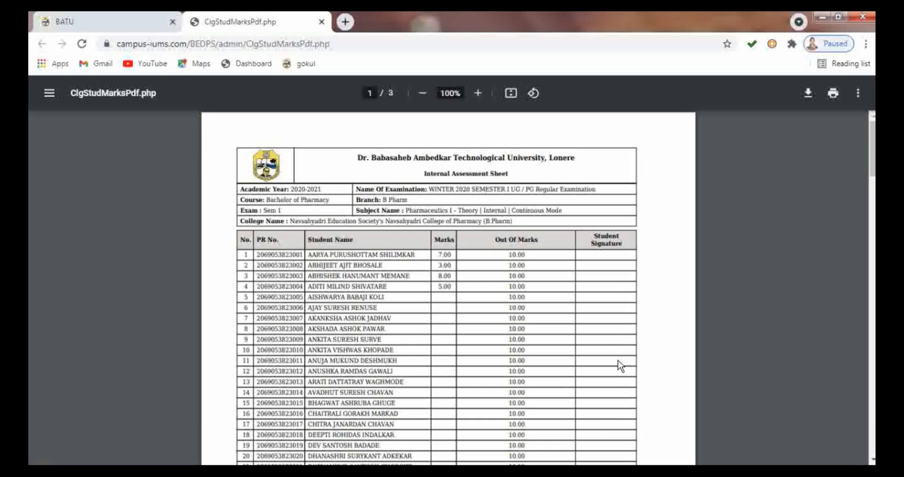
{"action": "left_click_drag", "start_coordinate": [872, 171], "coordinate": [857, 315]}
{"action": "left_click_drag", "start_coordinate": [857, 364], "coordinate": [853, 113]}
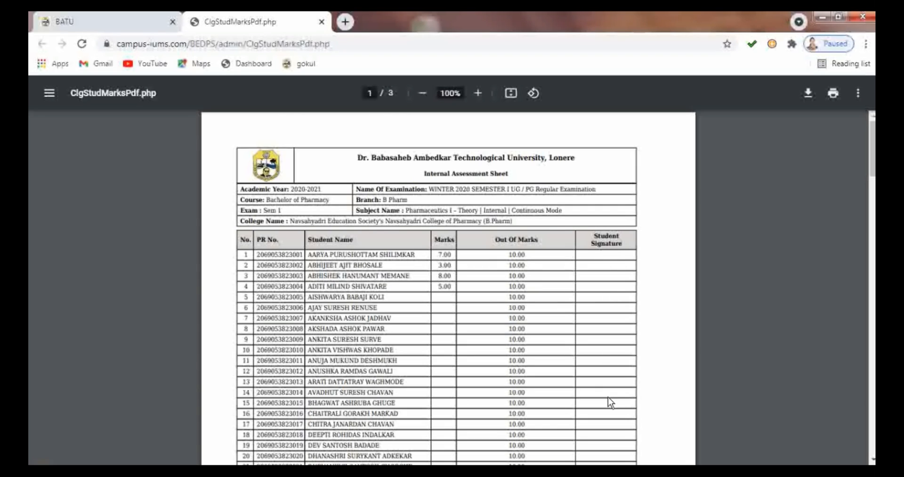
{"action": "left_click", "coordinate": [322, 22]}
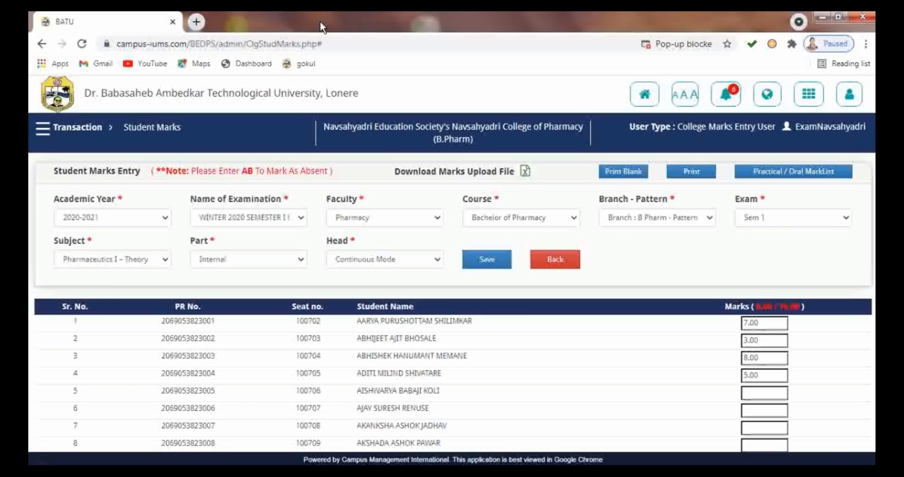
- Leave the marks entry module for the main university portal, dismiss the welcome message and log out of the account
{"action": "left_click", "coordinate": [645, 99]}
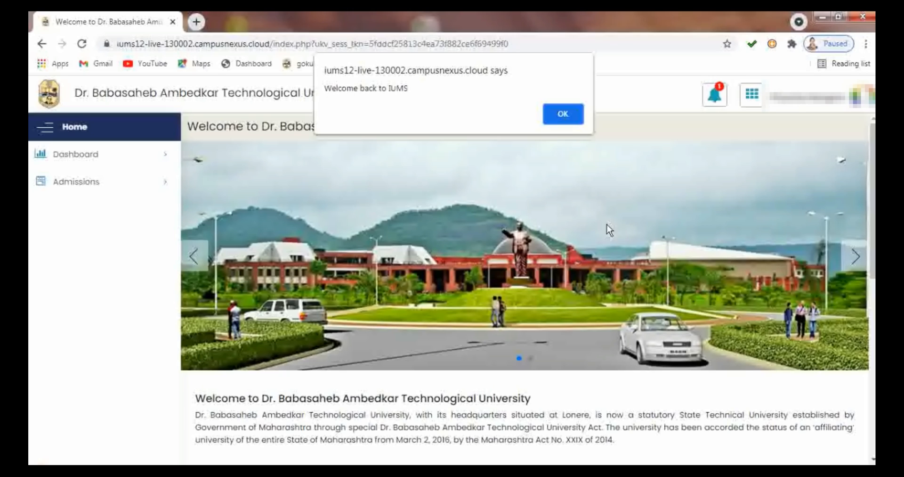
{"action": "left_click", "coordinate": [565, 117]}
{"action": "left_click", "coordinate": [802, 96]}
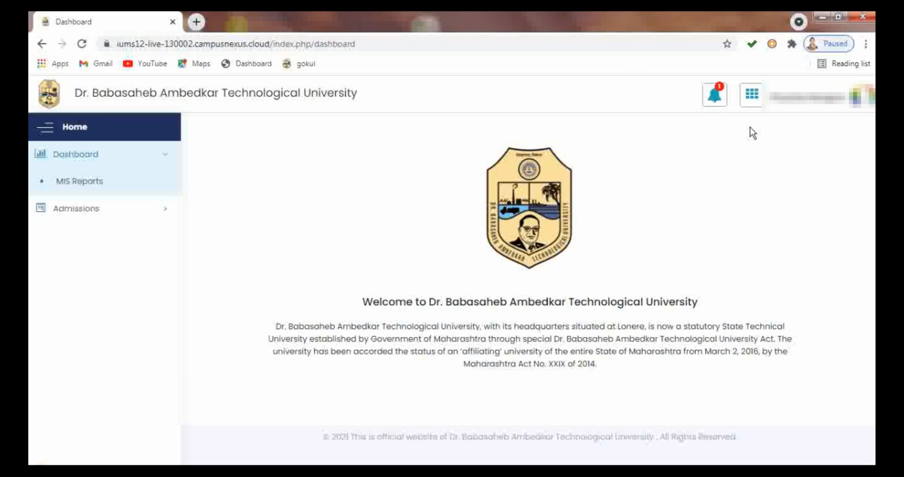
{"action": "left_click", "coordinate": [786, 97]}
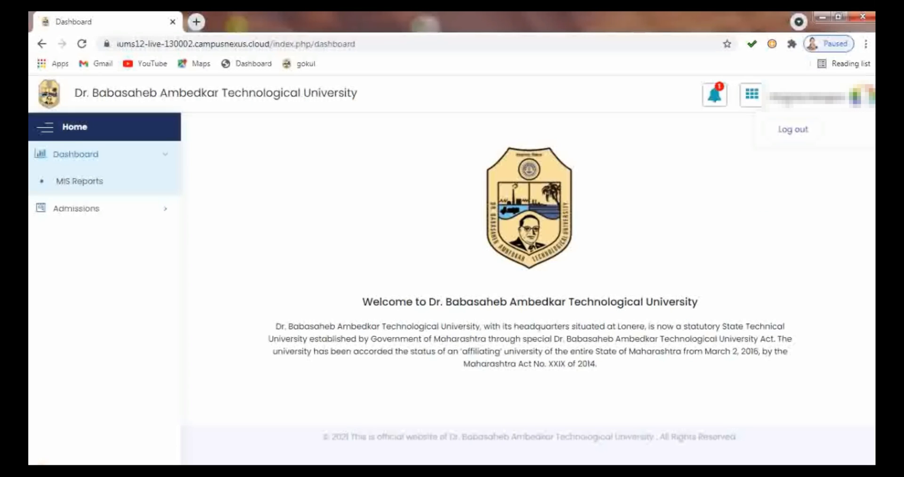
{"action": "left_click", "coordinate": [796, 133]}
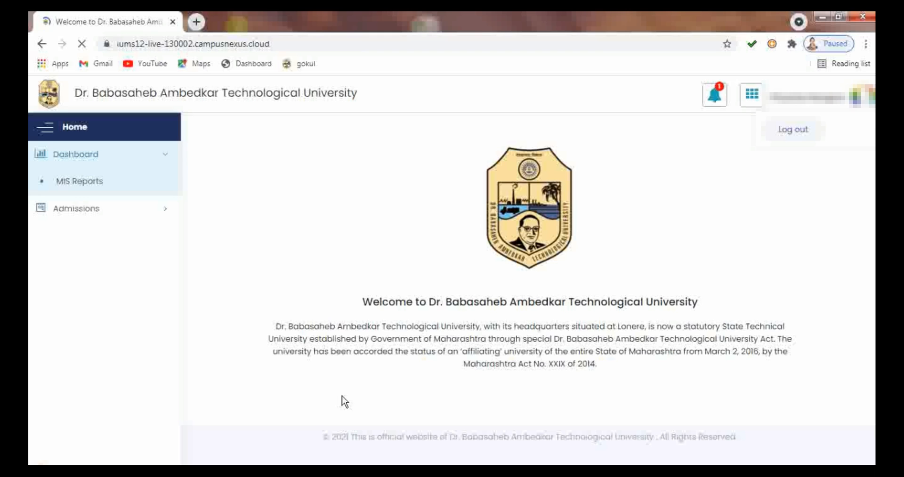